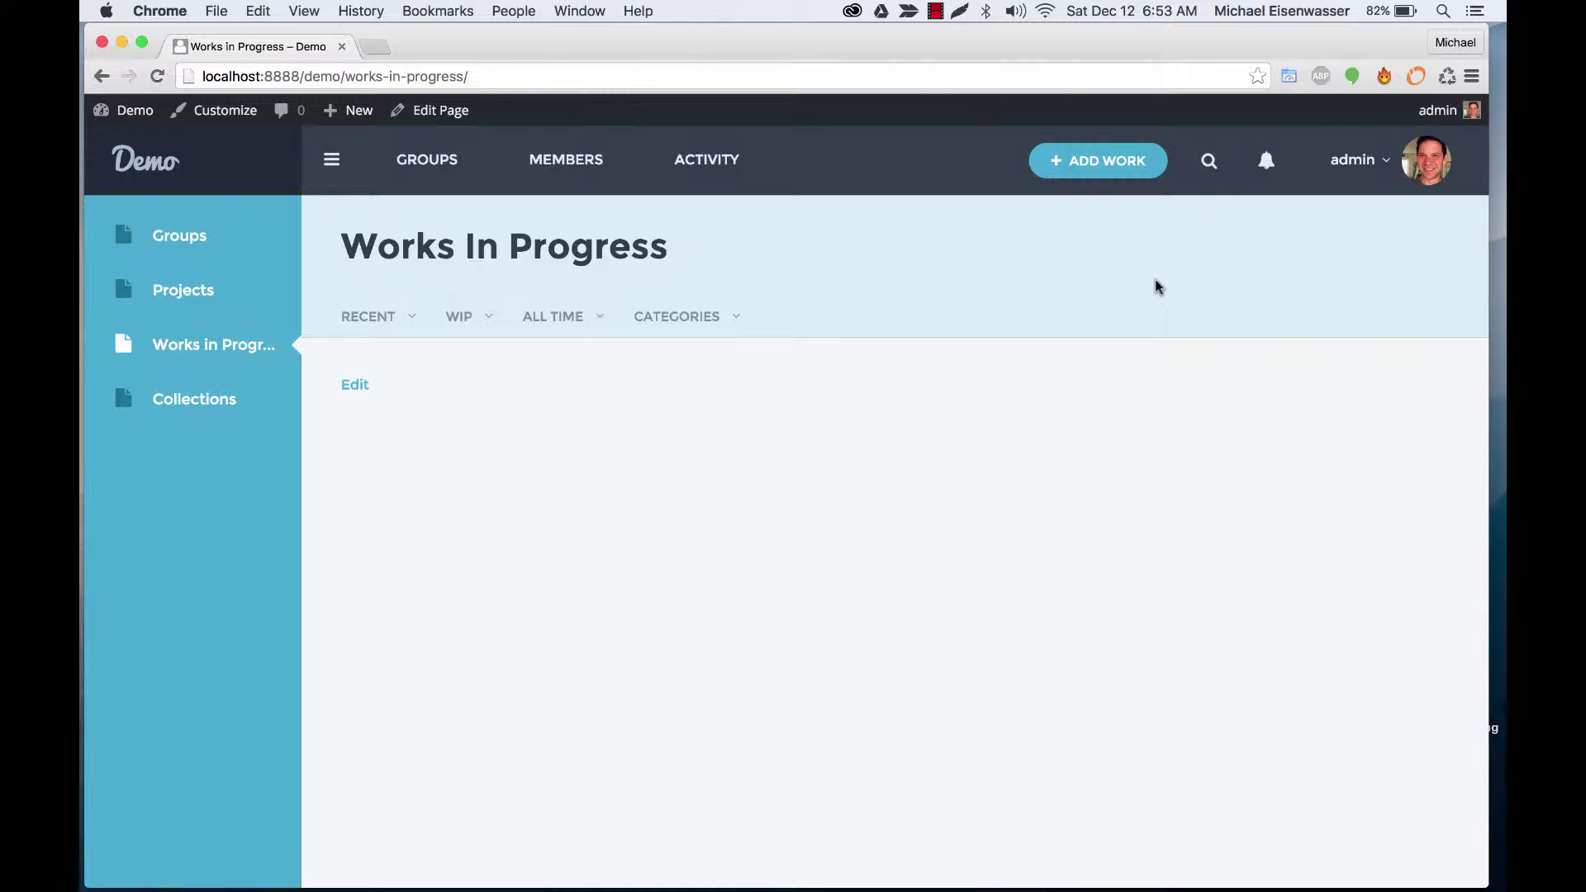
Create a new work in progress using the line-drawing sketch v1.jpg as its image.
left_click(1081, 173)
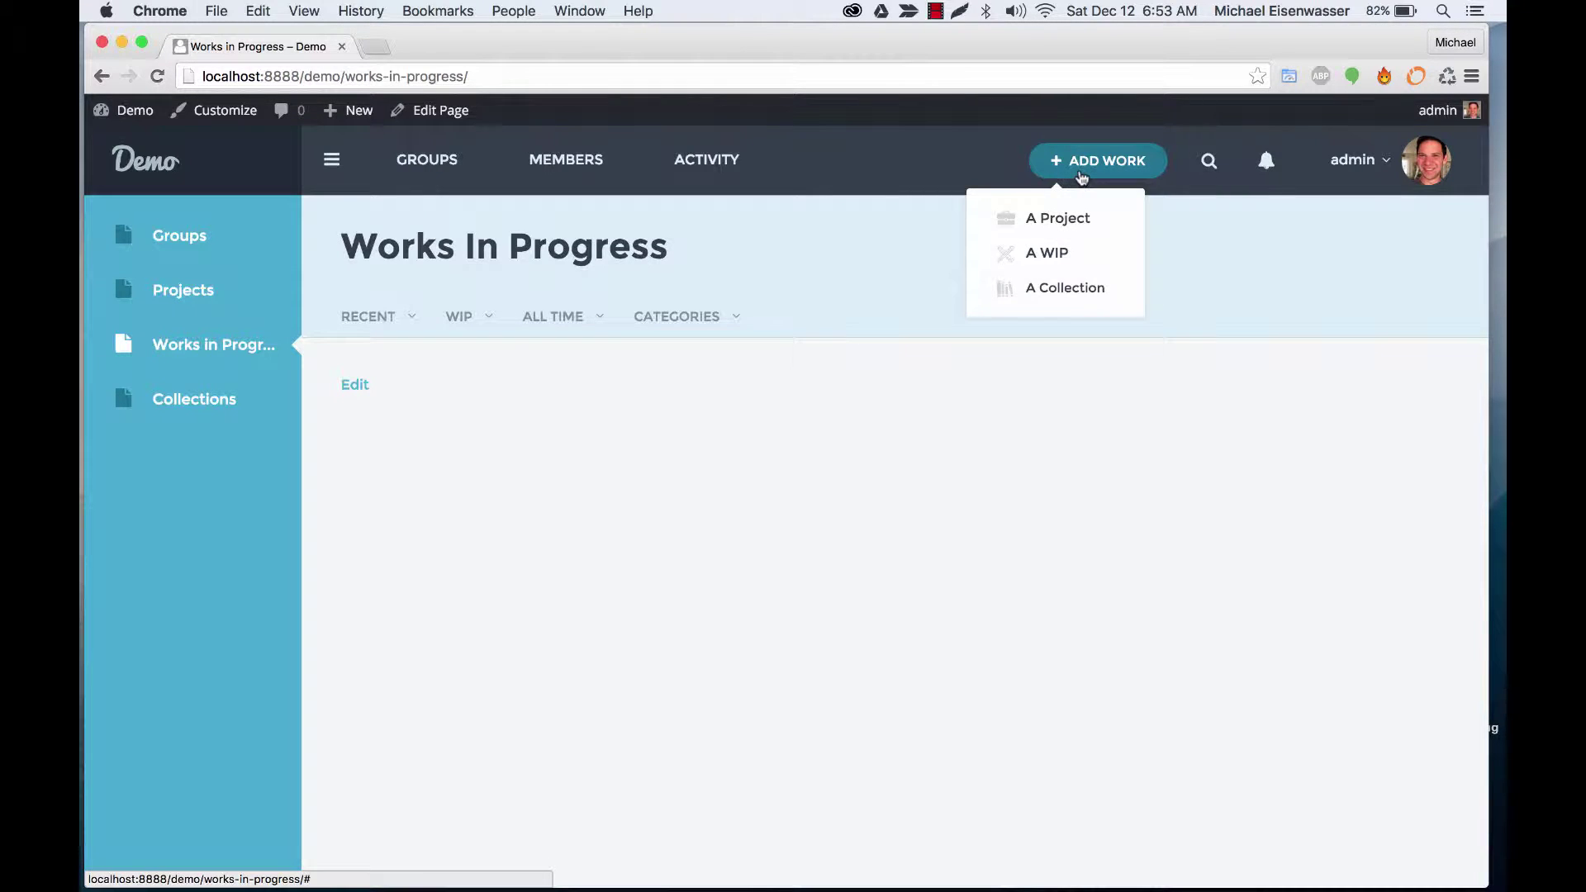
left_click(1051, 252)
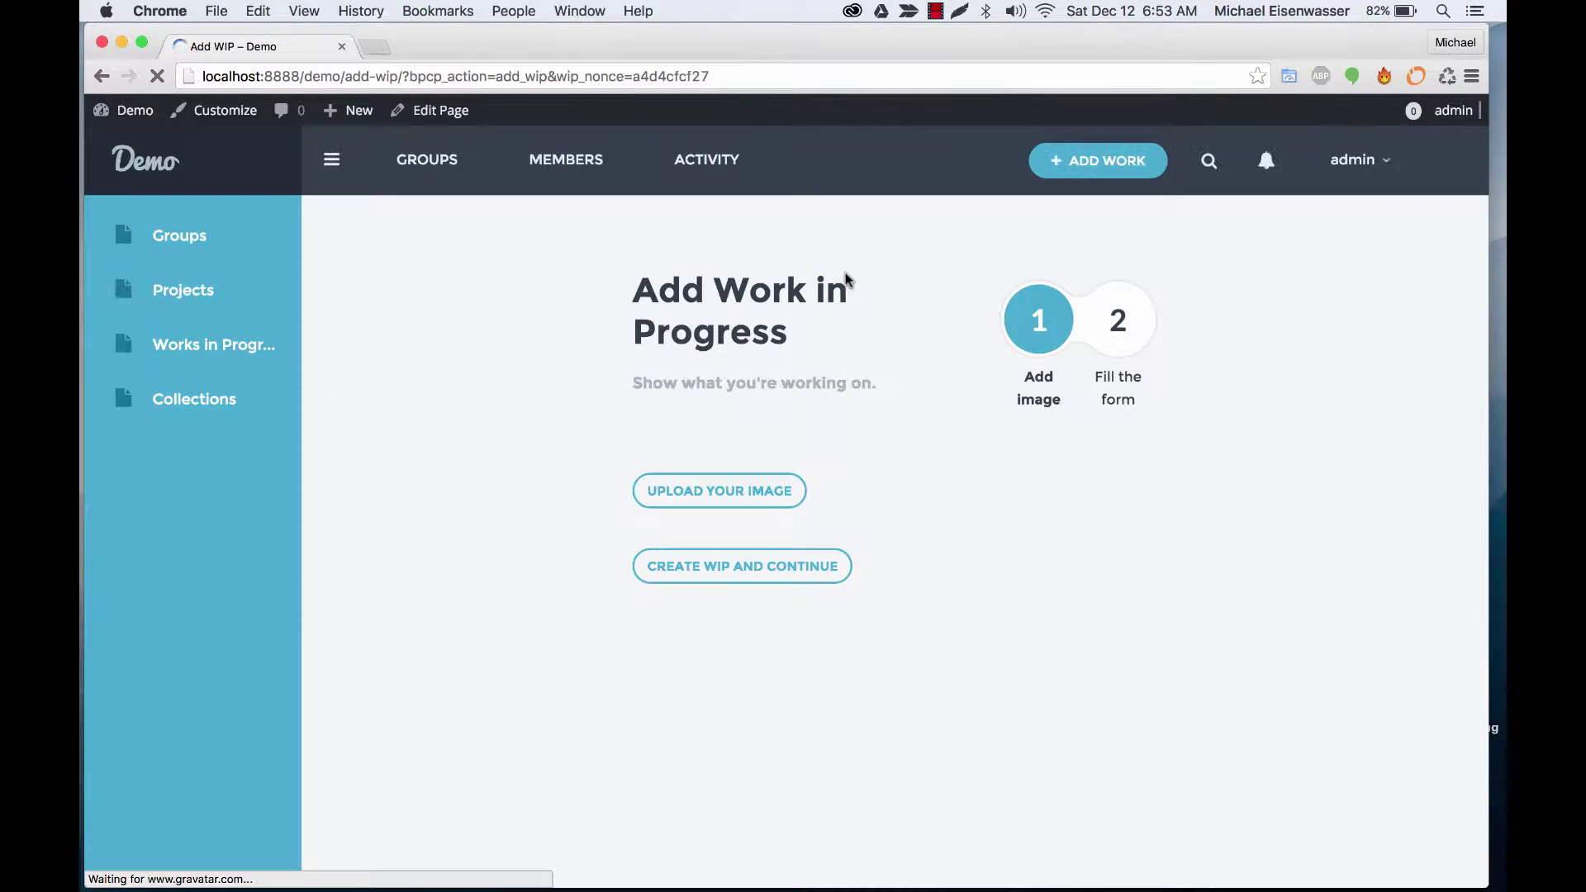
left_click(729, 494)
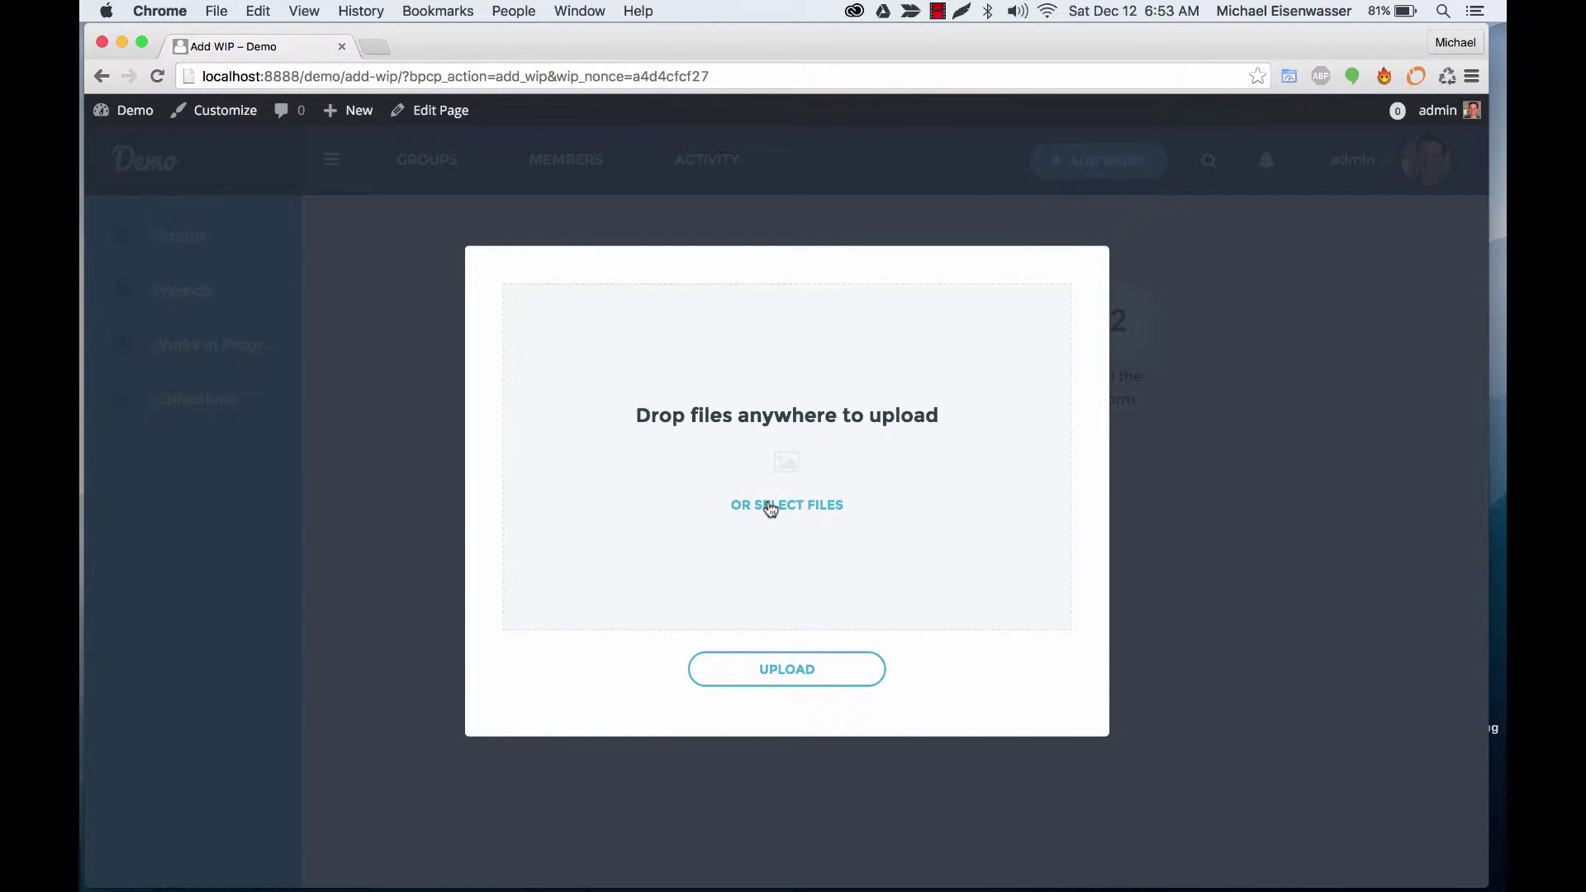
left_click(769, 505)
left_click(331, 139)
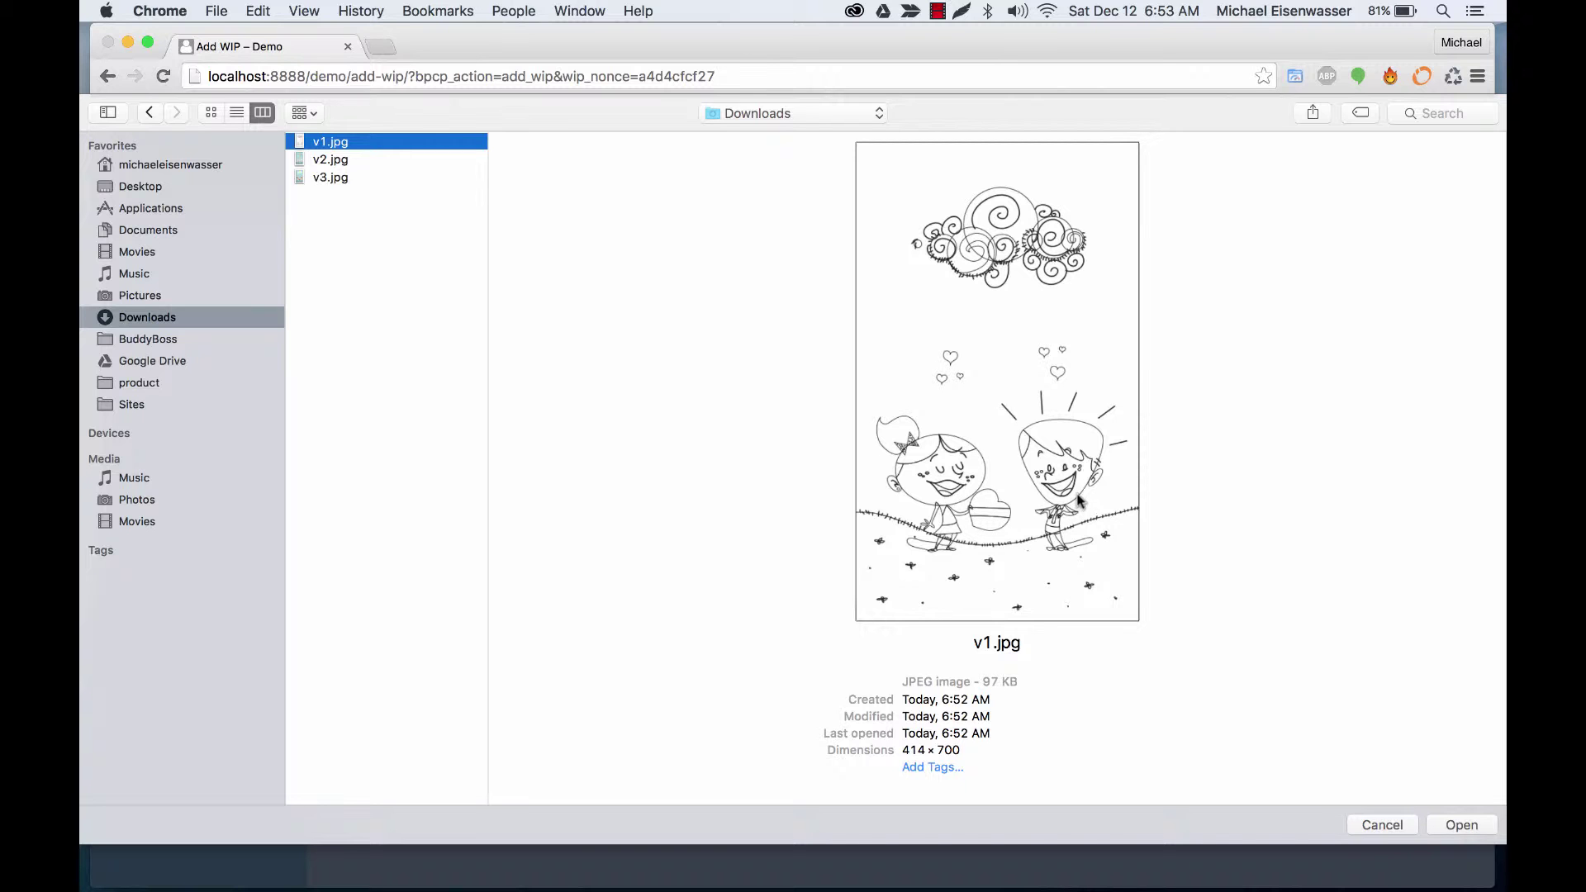
key("Return")
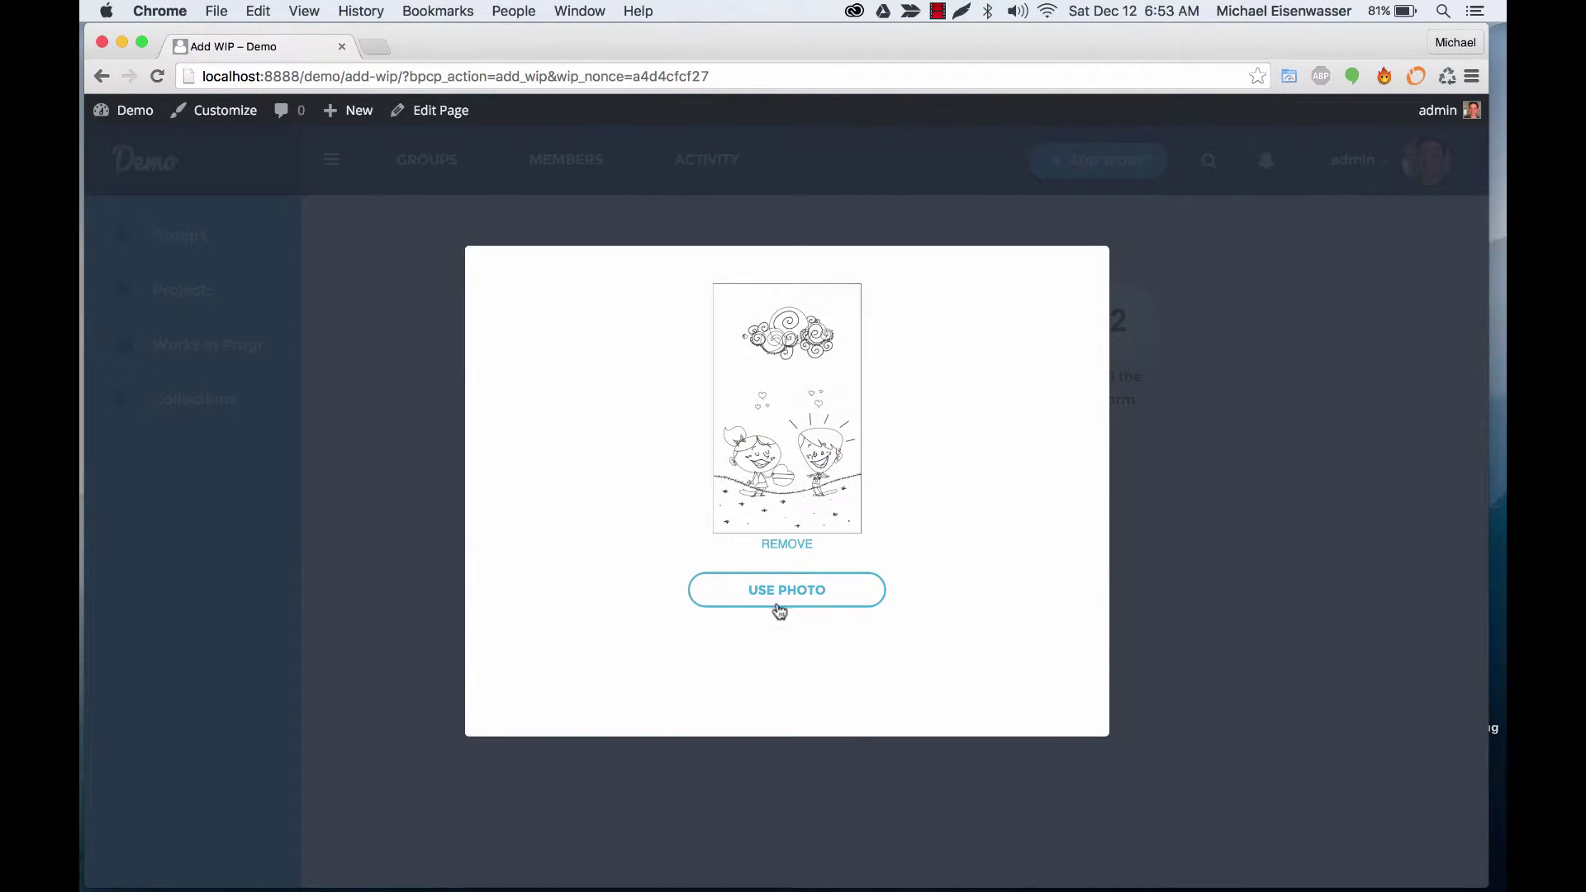
left_click(768, 589)
scroll(1197, 627, "down", 10)
left_click(828, 761)
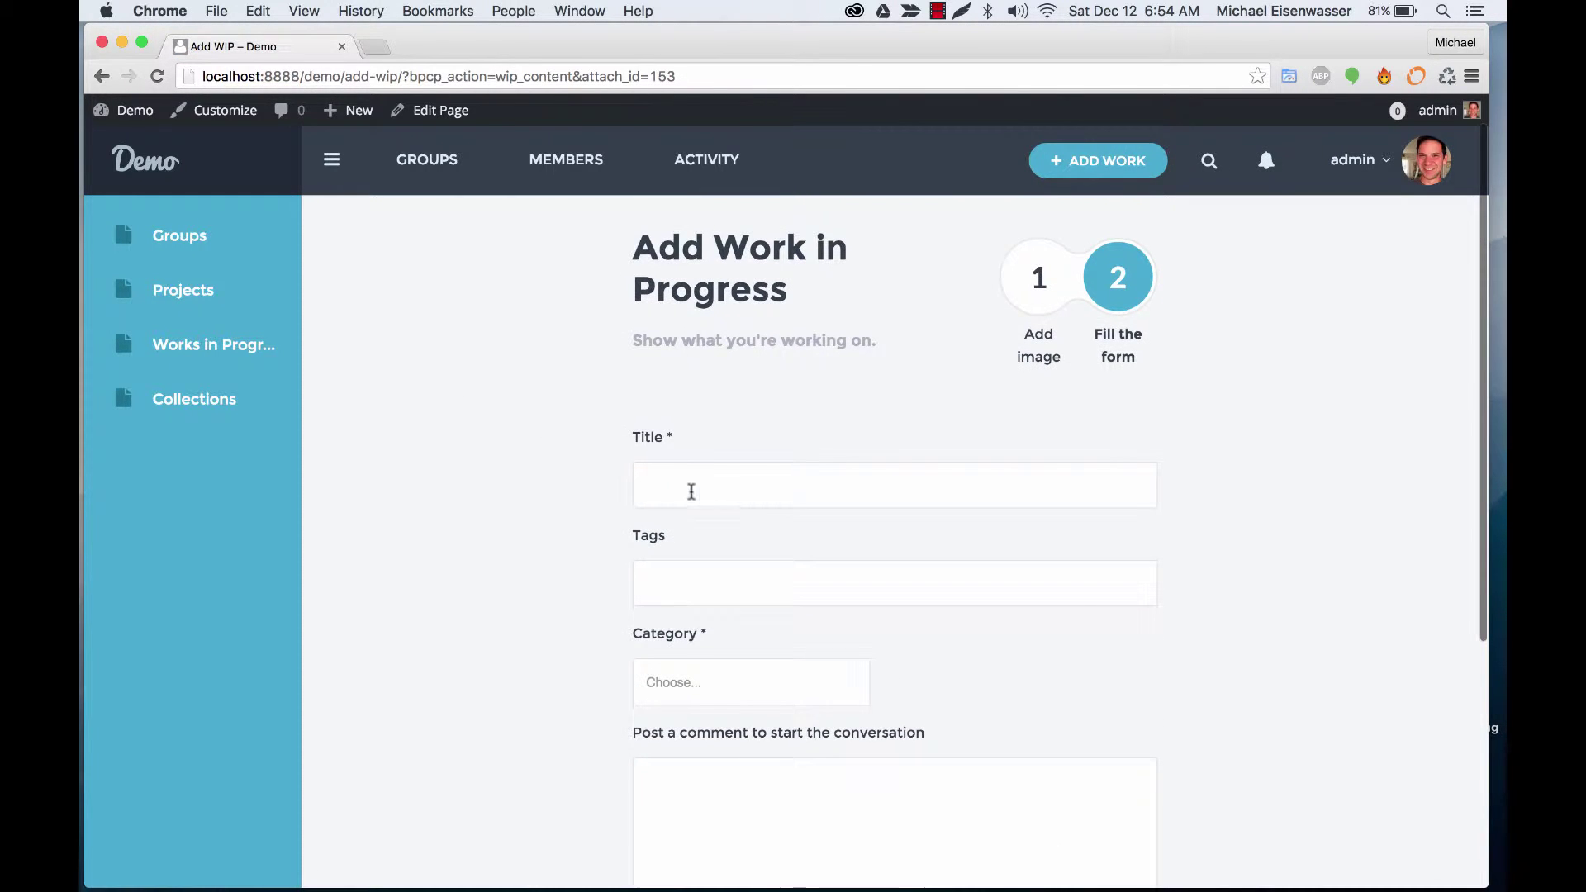
Title the work 'Kid Drawing' and set its category to Illustrations.
left_click(692, 491)
scroll(690, 496, "down", 1)
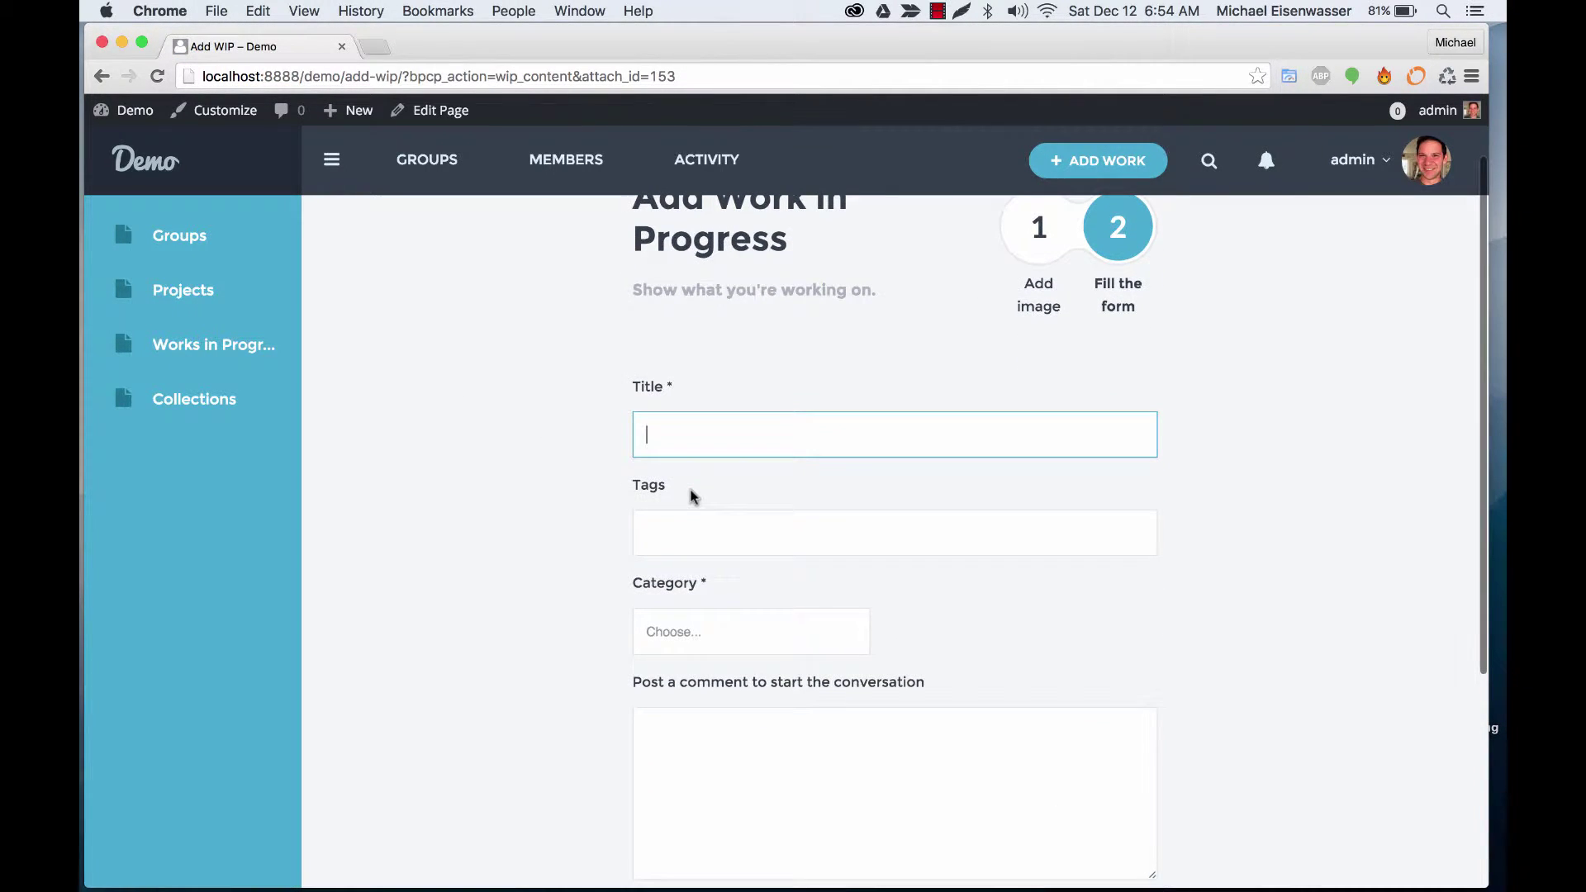
type("Kid Drawing")
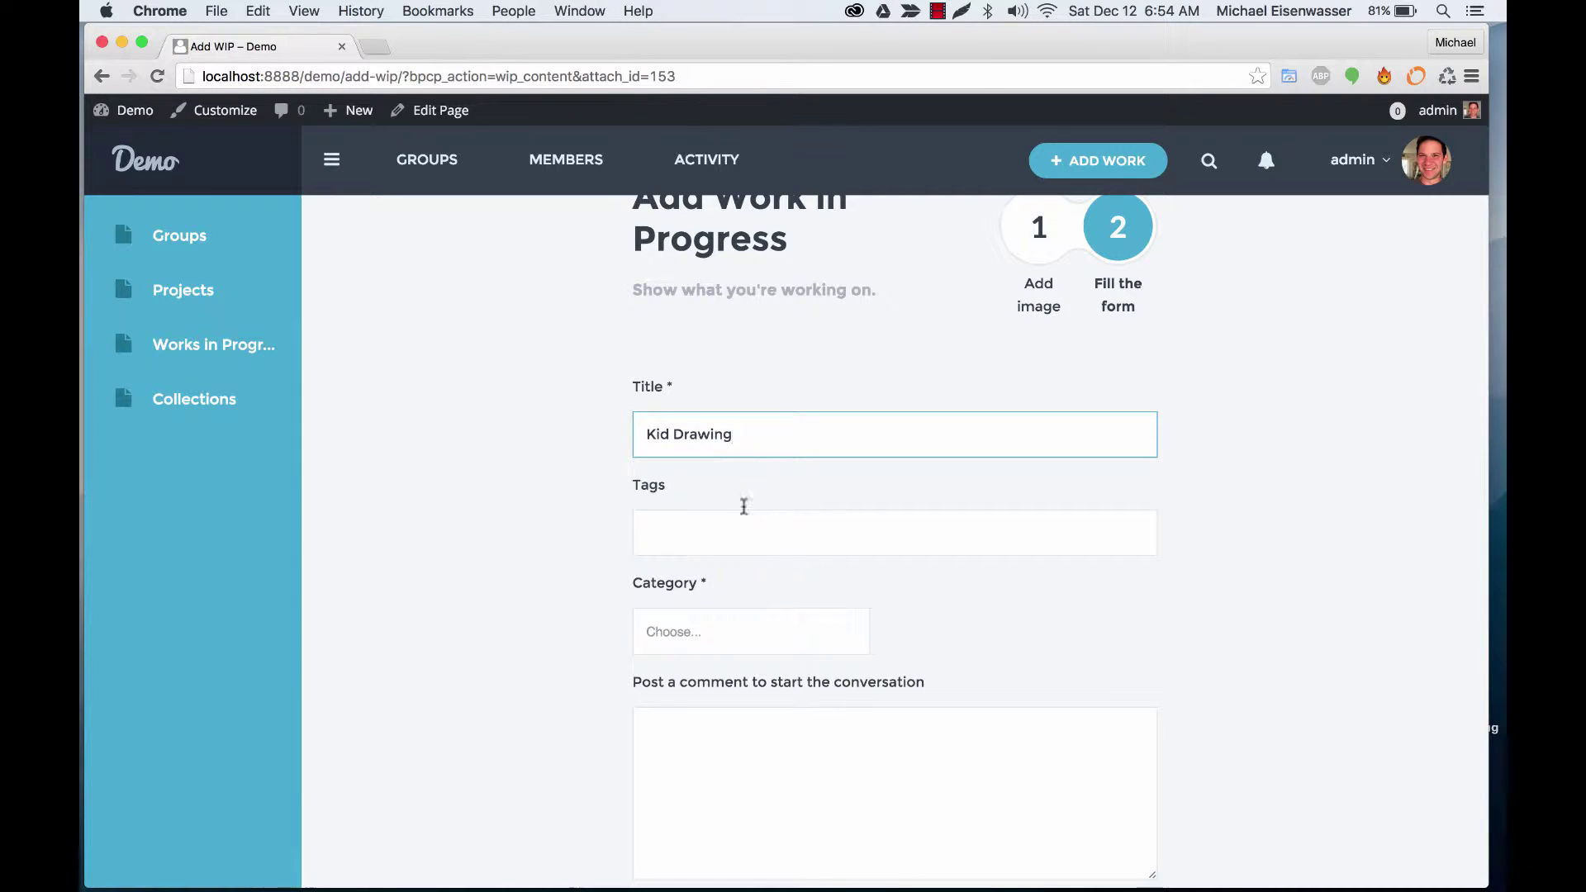
scroll(736, 537, "down", 2)
left_click(747, 526)
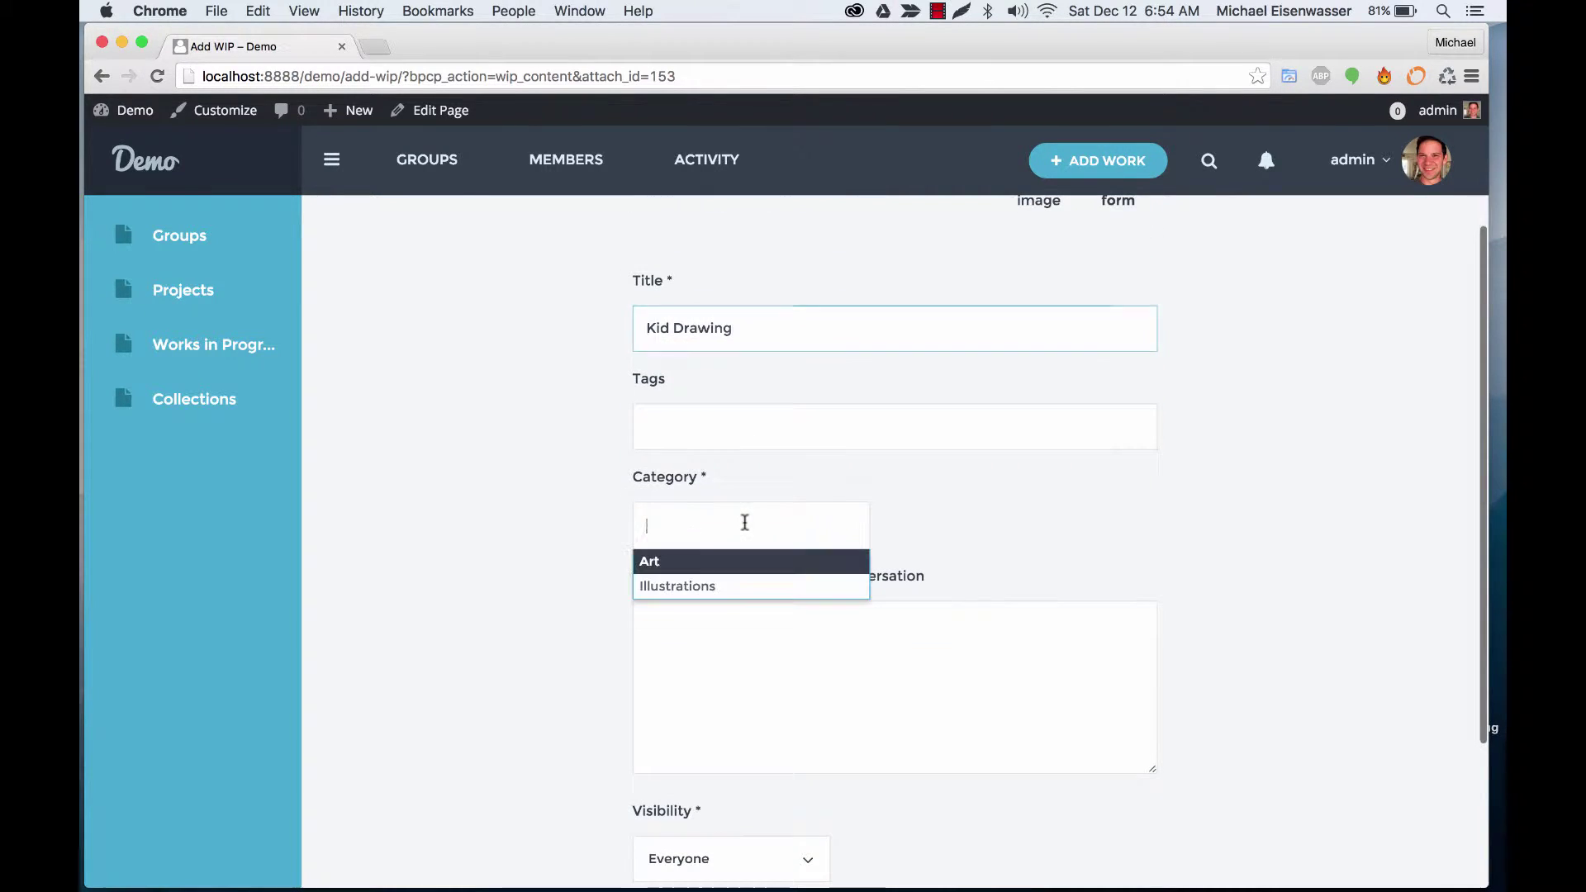
left_click(700, 588)
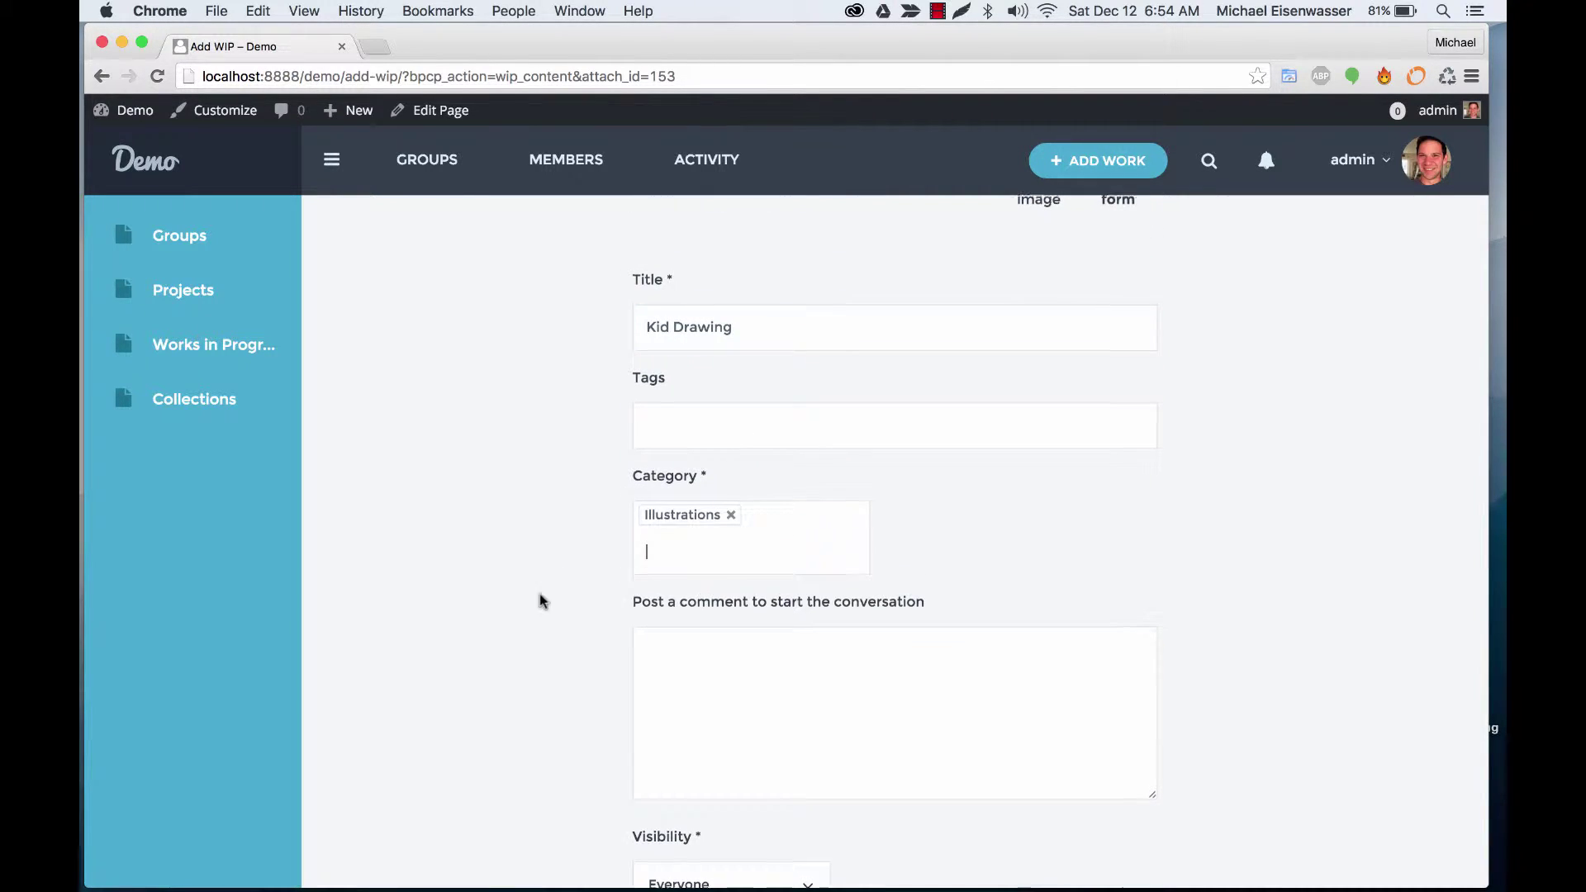
Add the comment 'What do you all think??', set visibility to All Members, and publish.
scroll(538, 593, "down", 2)
left_click(757, 581)
scroll(839, 542, "down", 1)
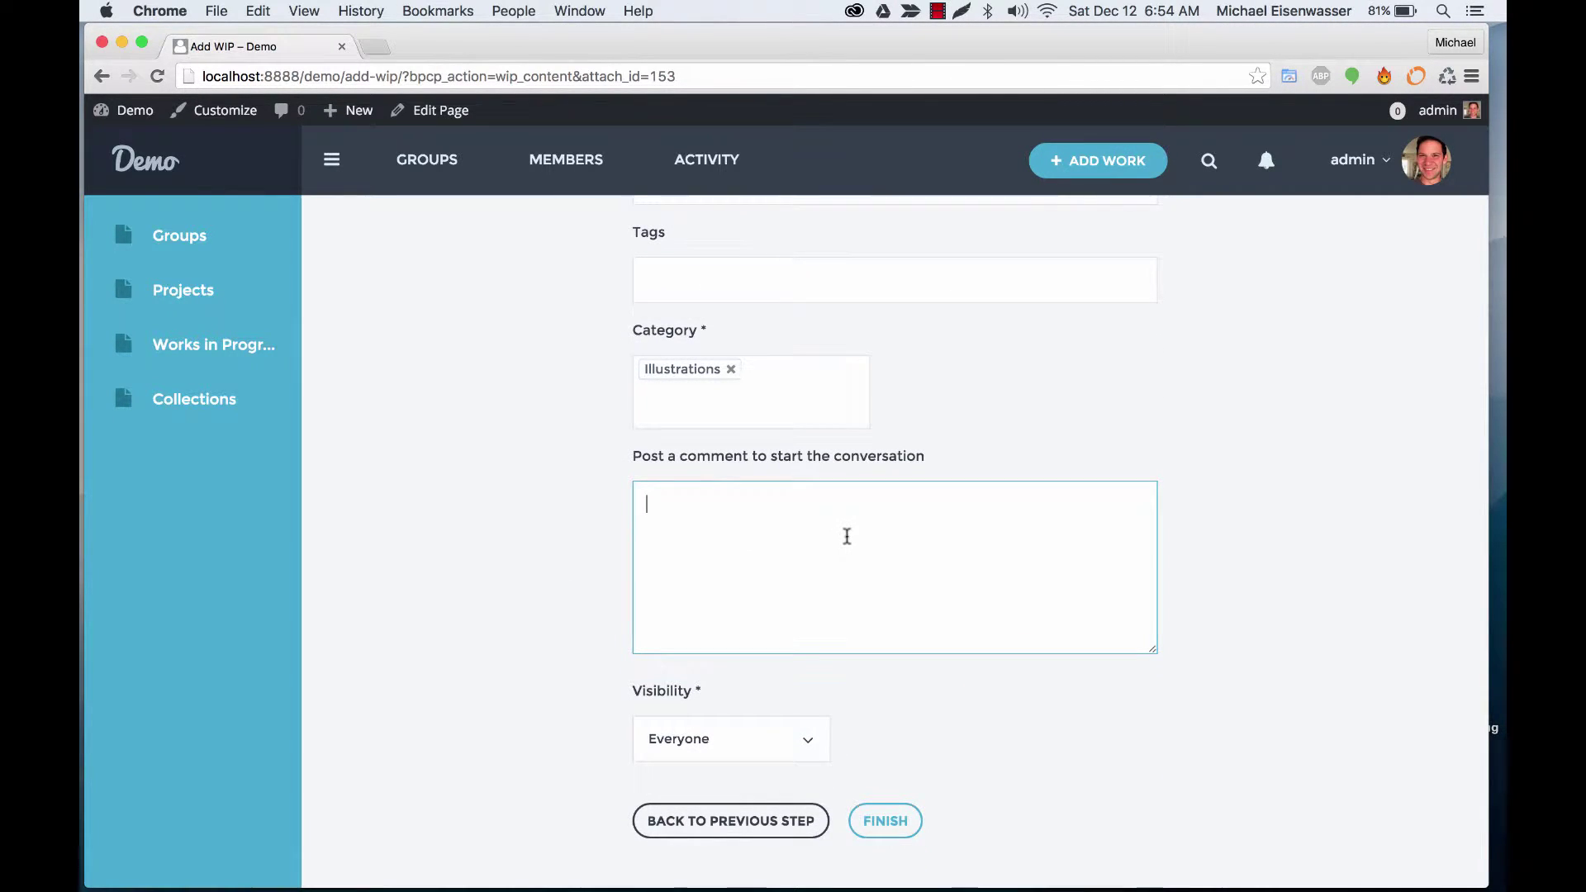
type("What do you all thin")
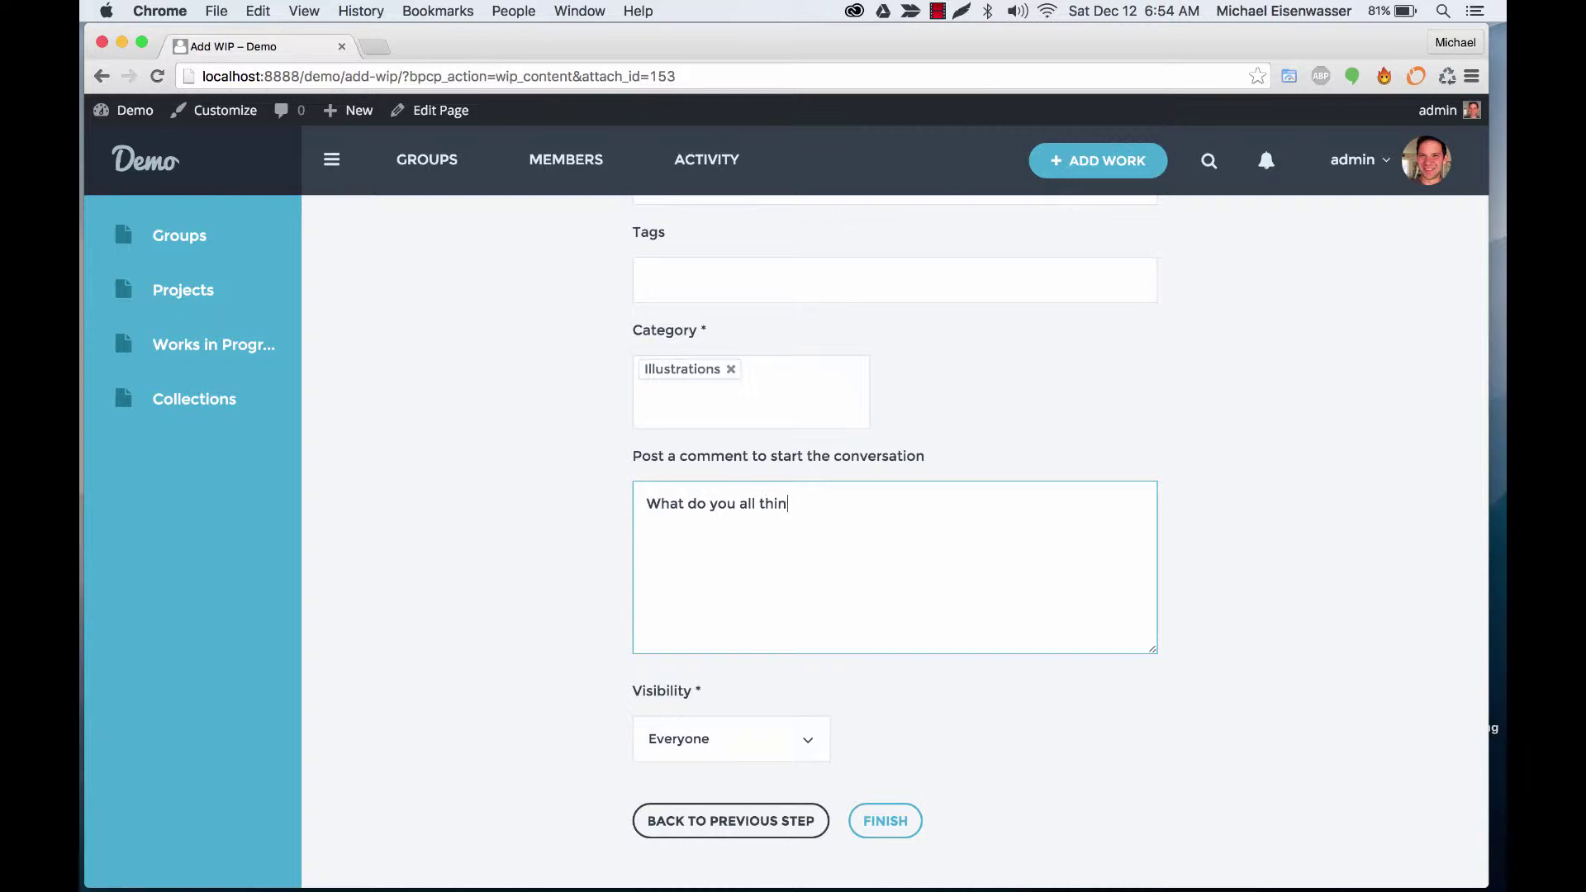
type("k??")
scroll(932, 602, "down", 2)
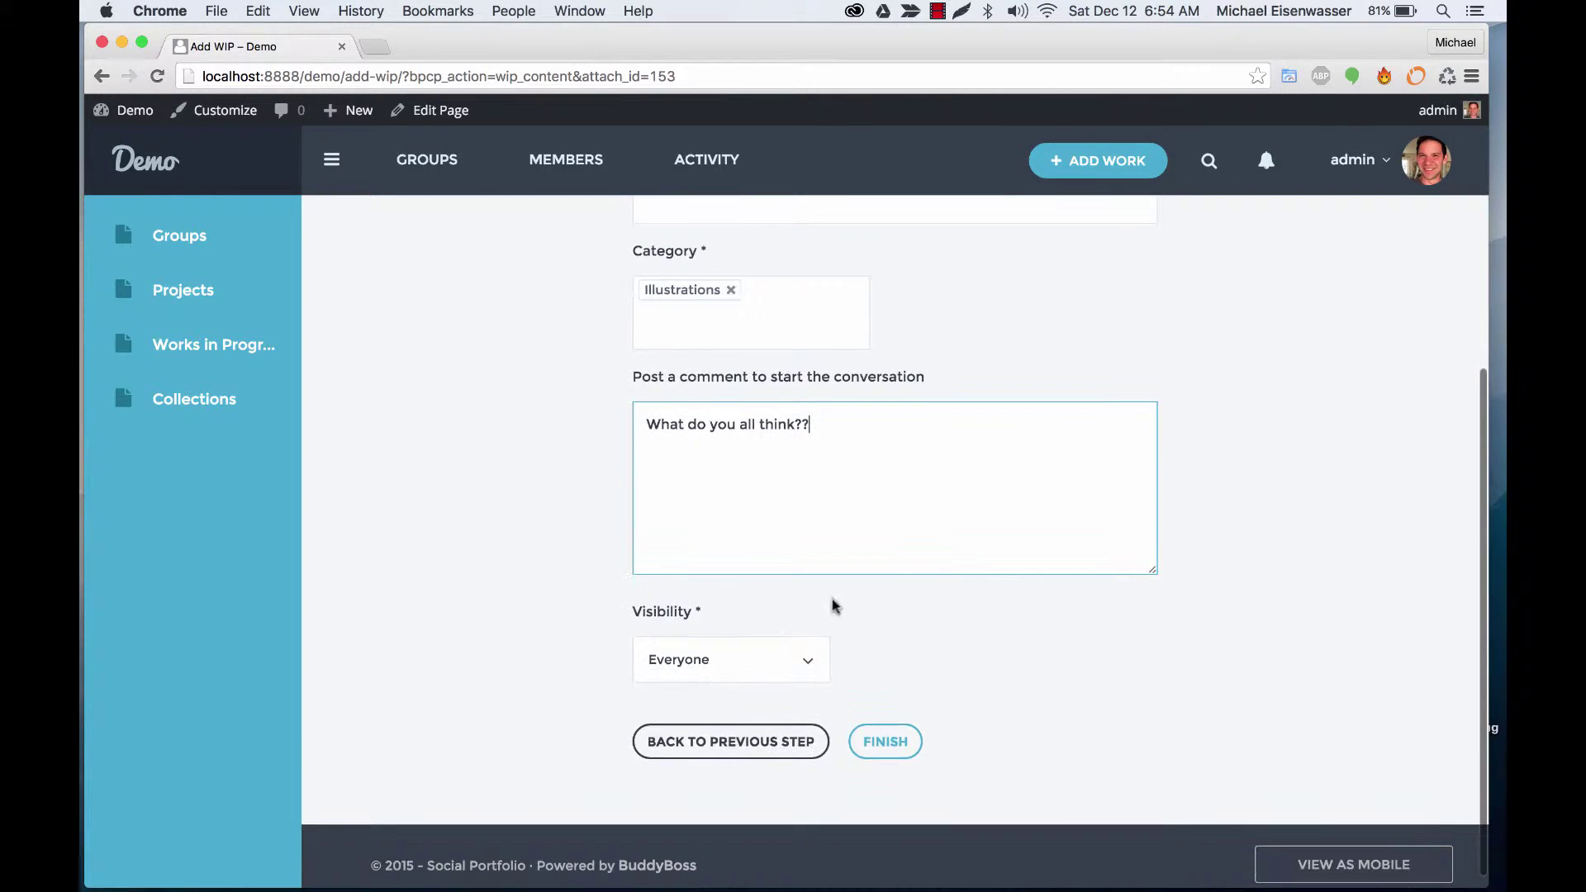
left_click(716, 674)
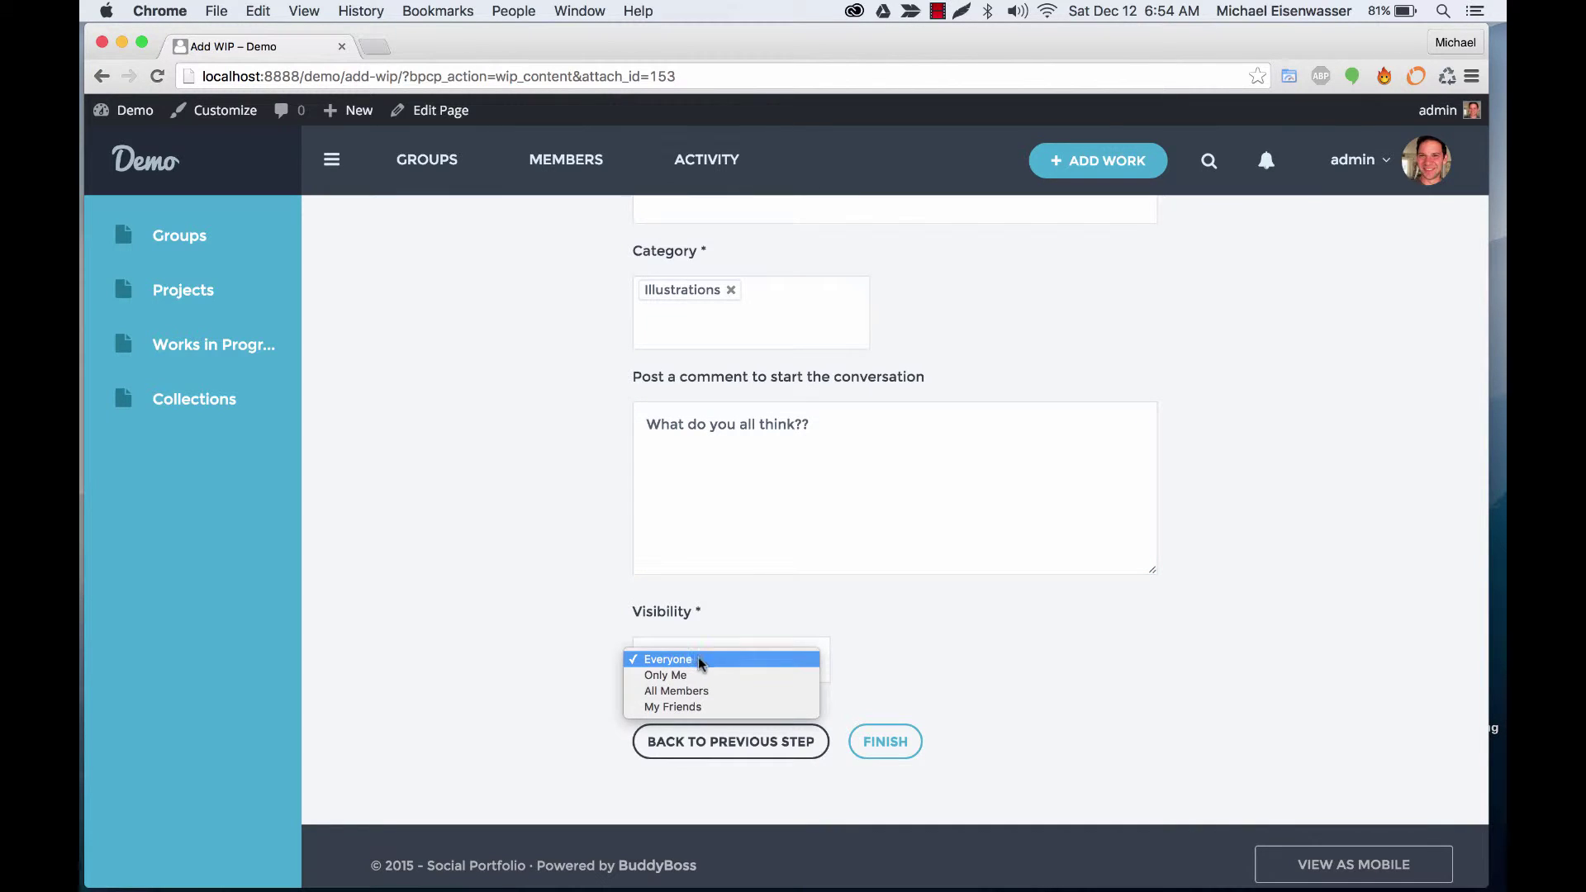
left_click(712, 689)
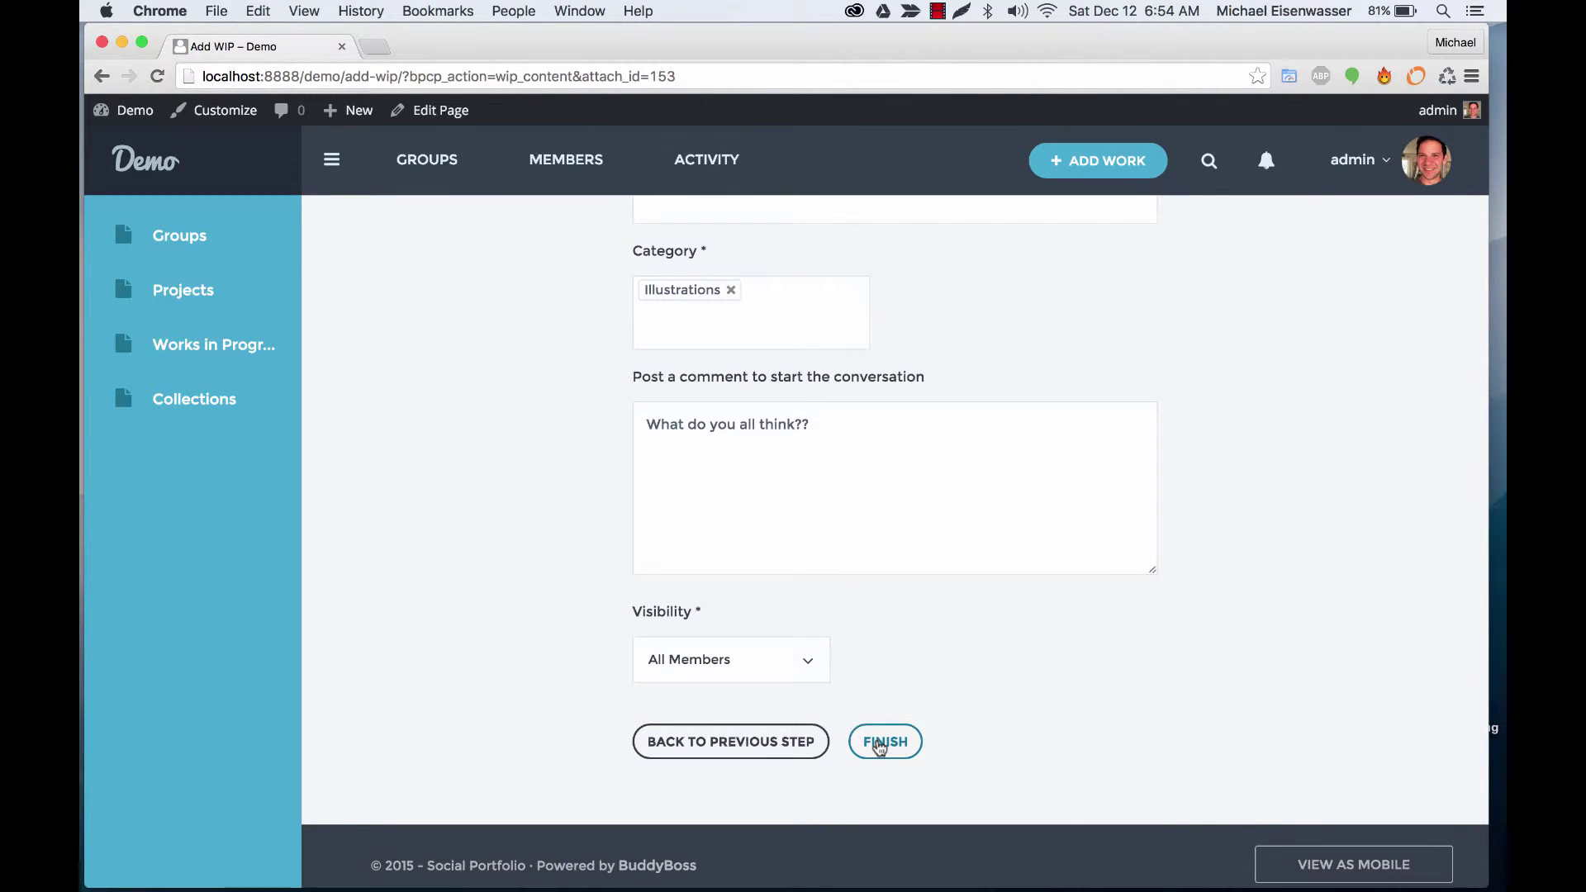
left_click(880, 744)
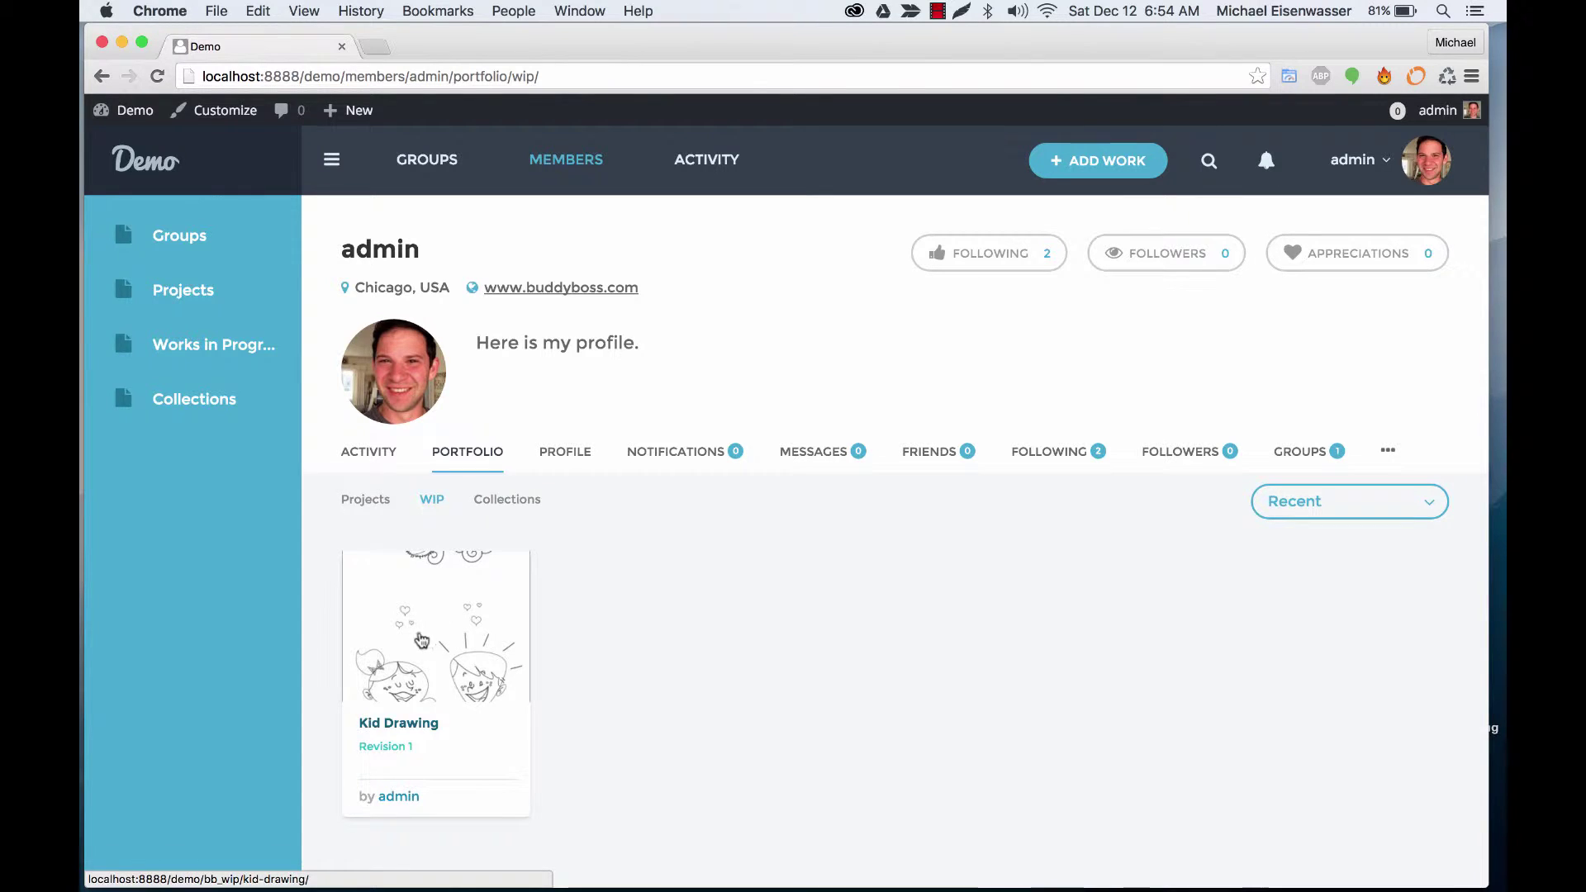
Open Kid Drawing from the Works in Progress listing and review its sketch and comment.
left_click(265, 344)
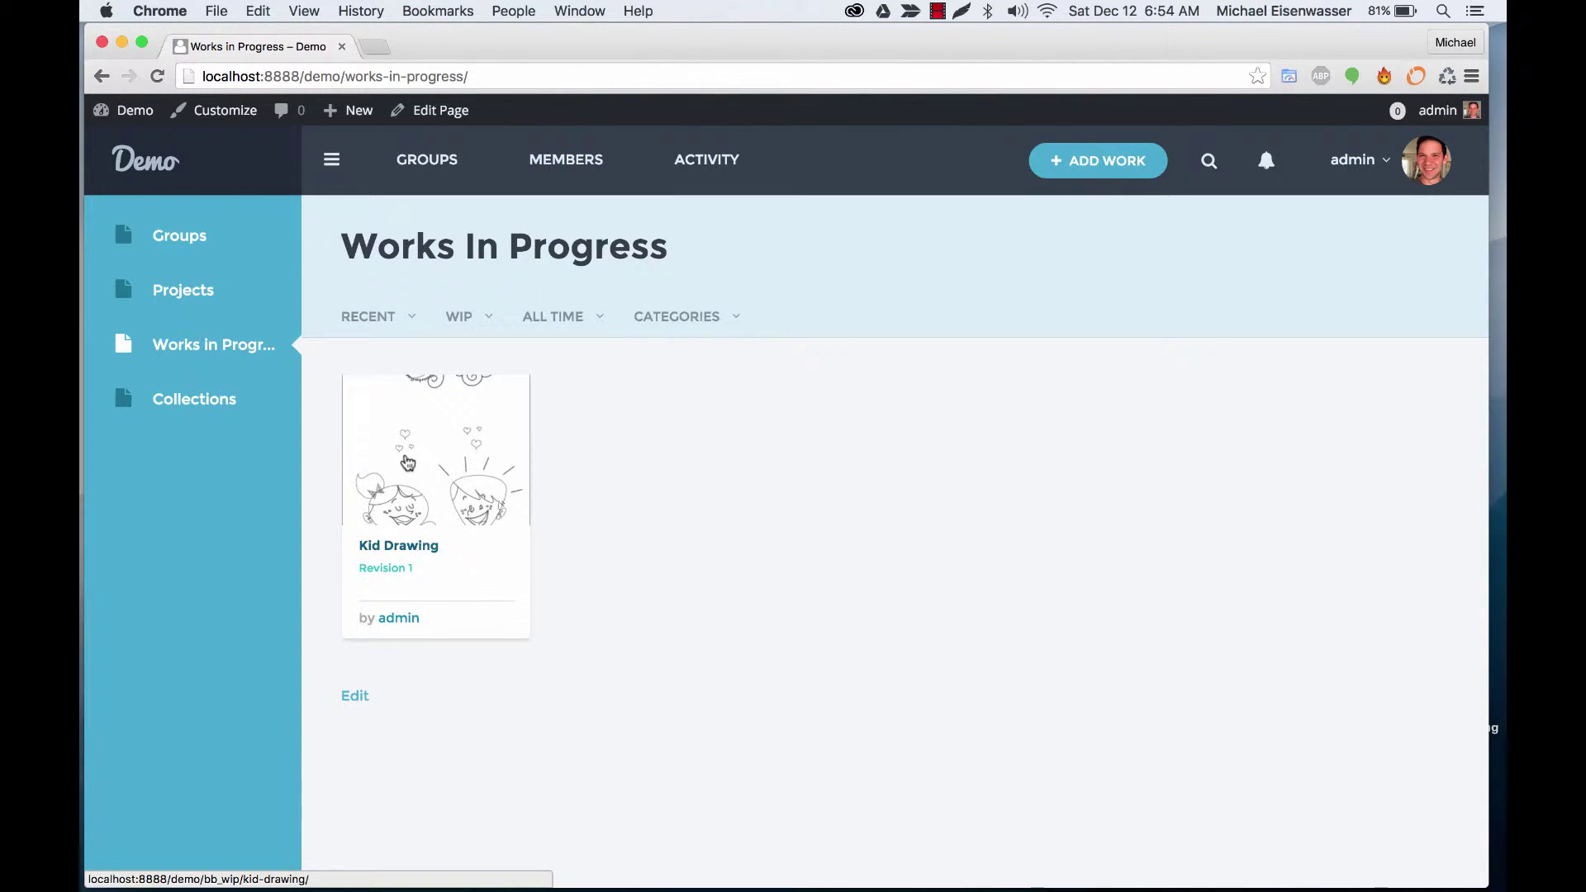
left_click(407, 463)
scroll(743, 446, "down", 5)
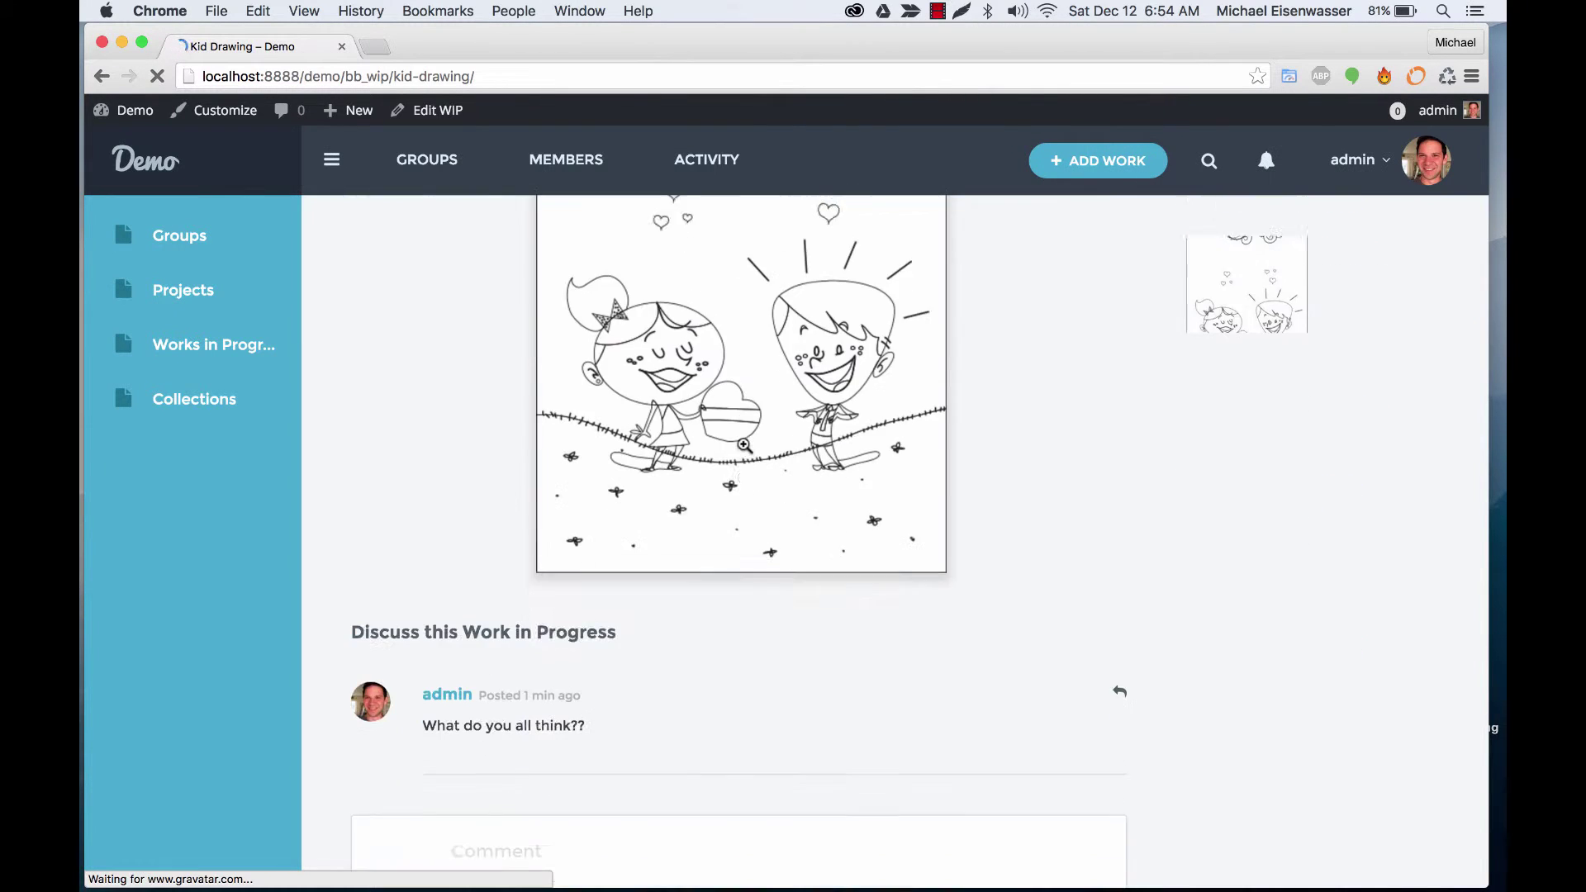
scroll(744, 446, "down", 3)
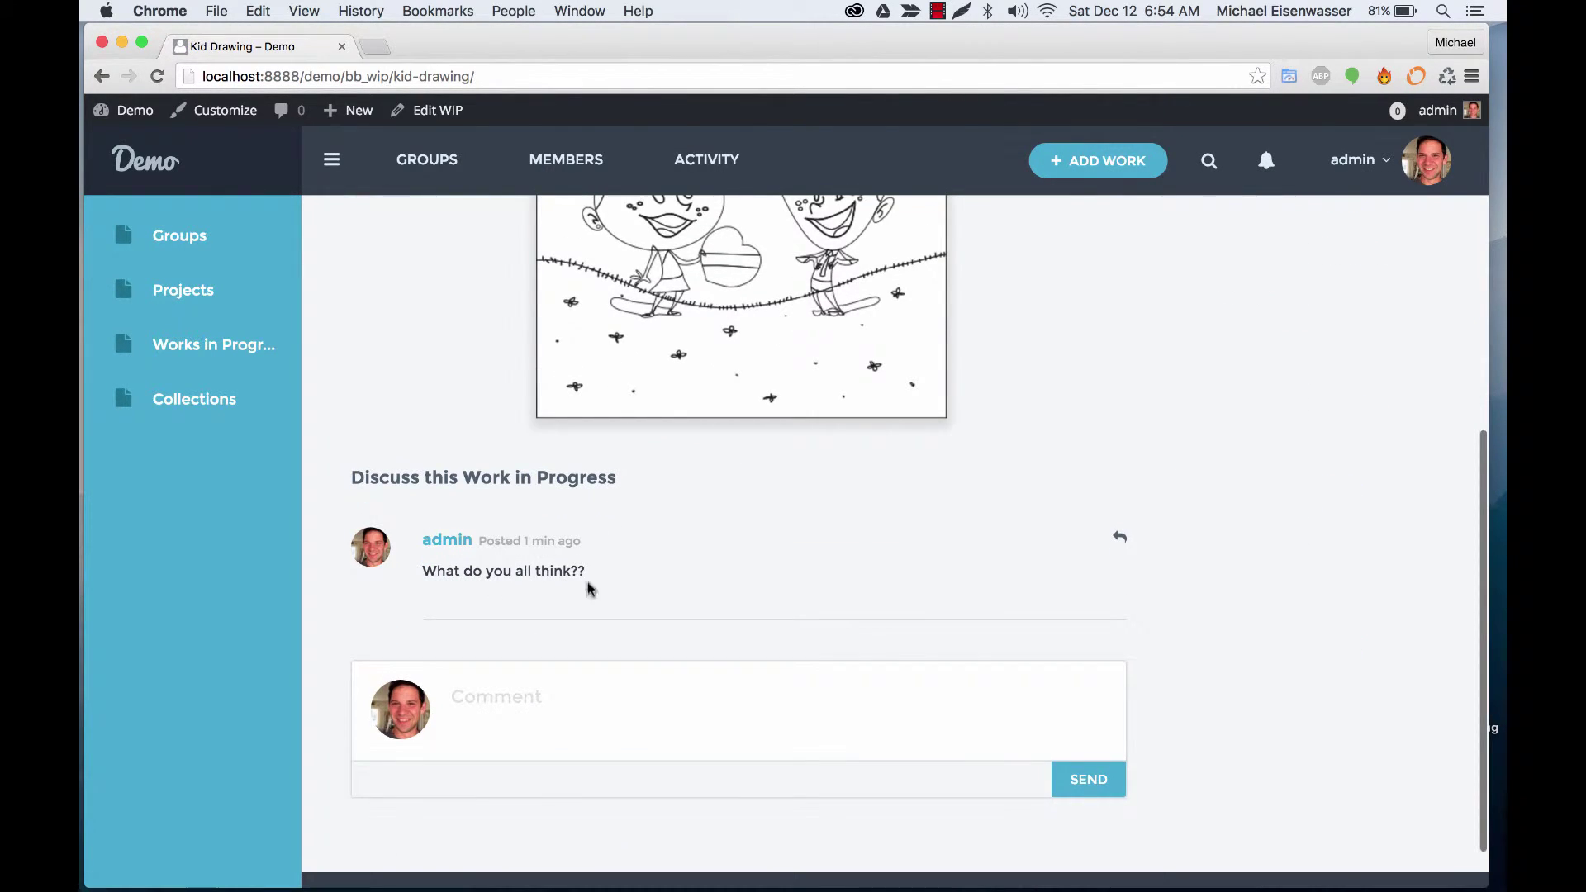
scroll(495, 814, "up", 10)
mouse_move(1374, 177)
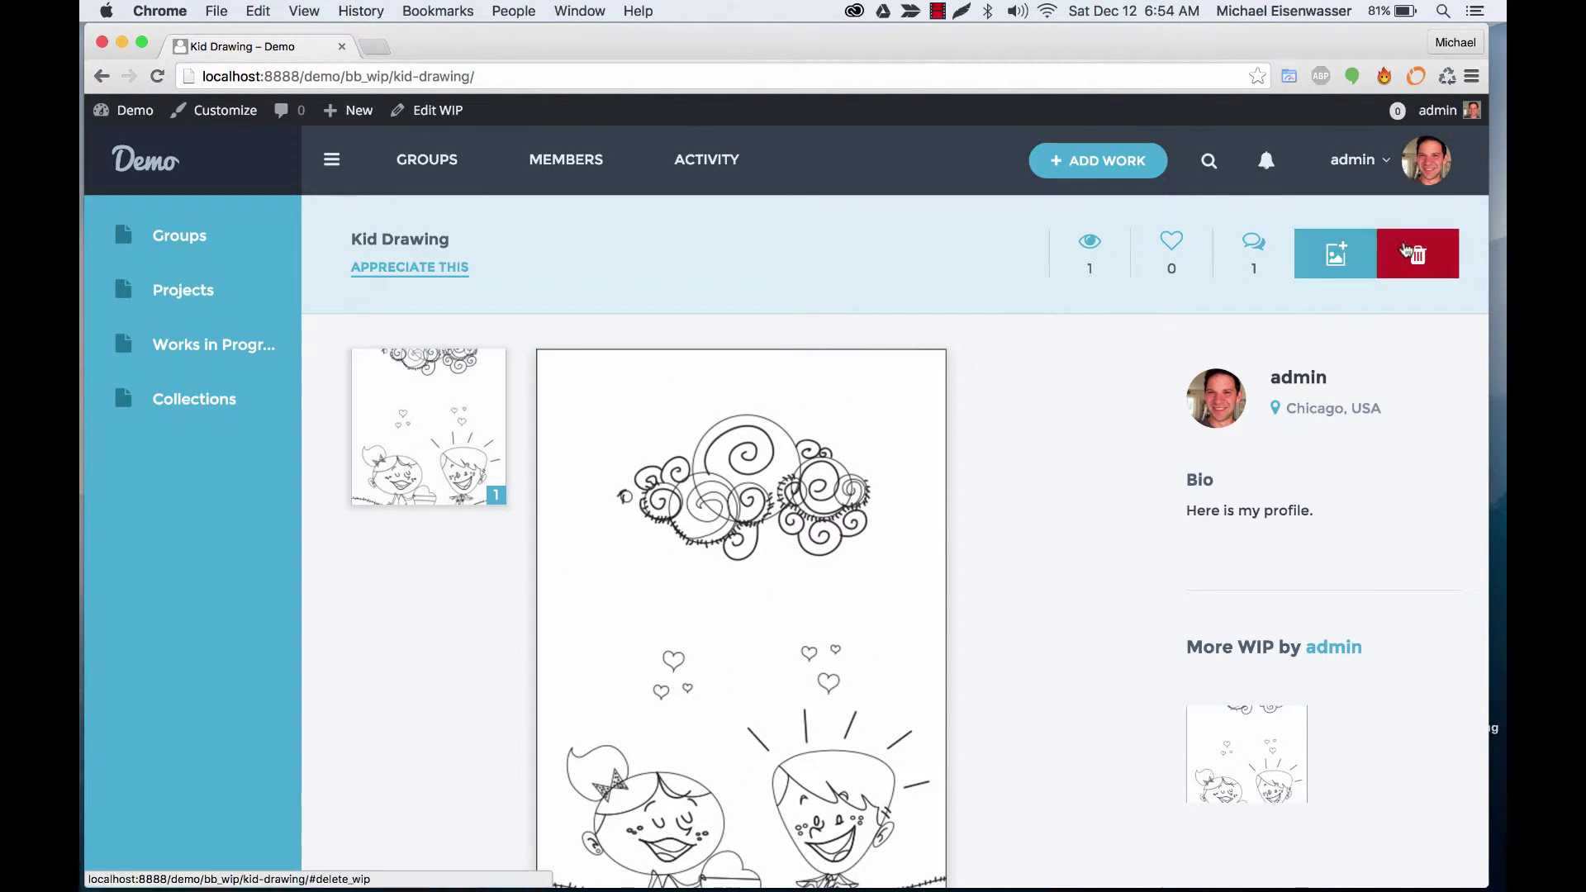
mouse_move(1421, 166)
mouse_move(1417, 443)
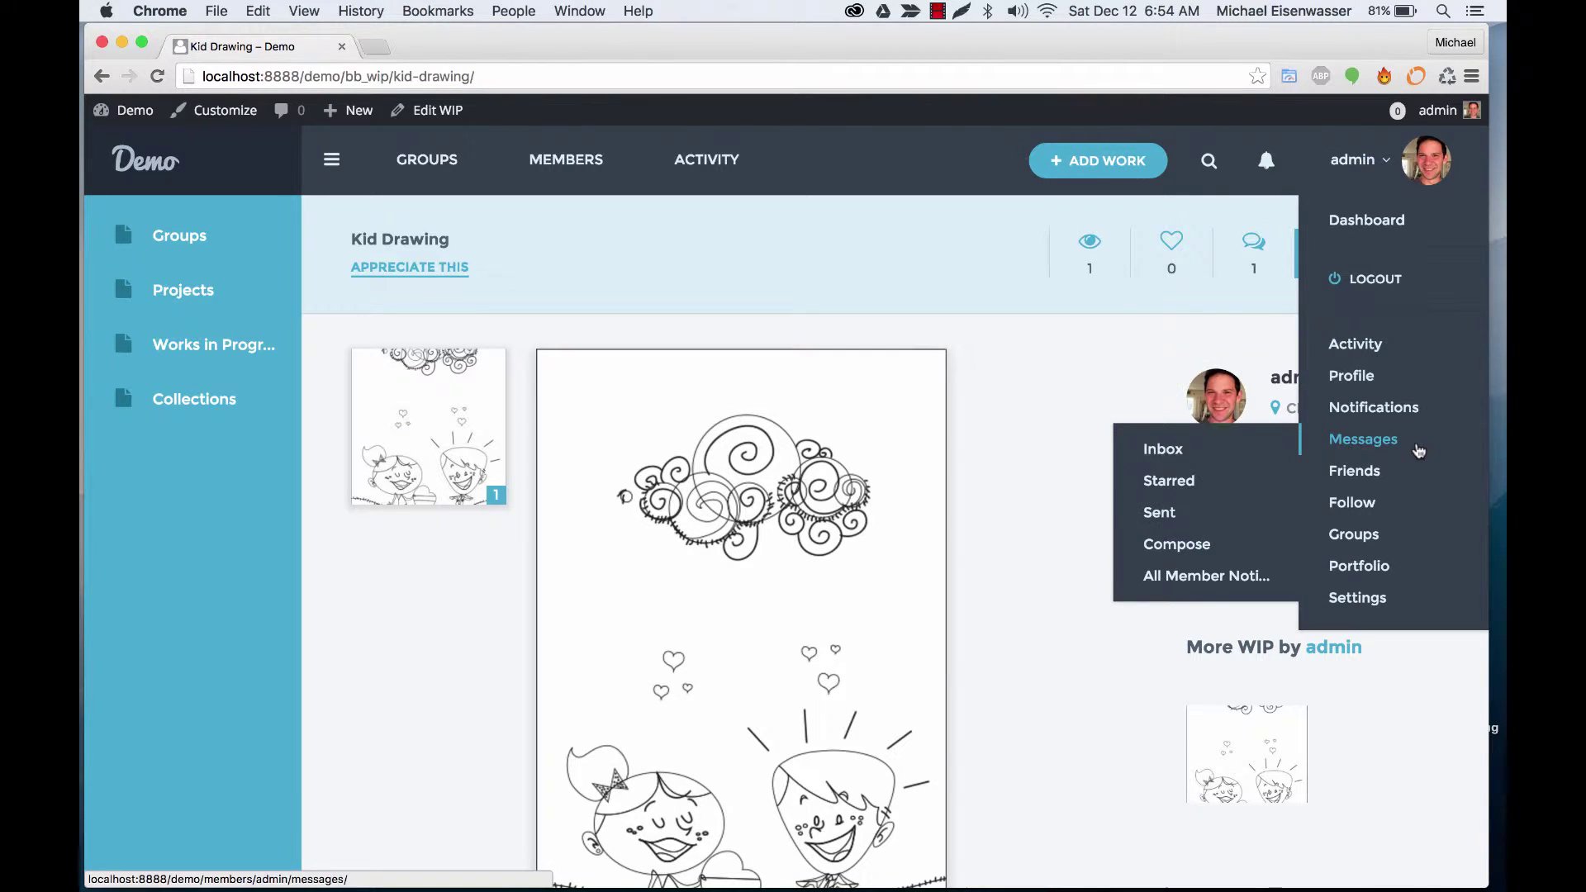
left_click(1381, 353)
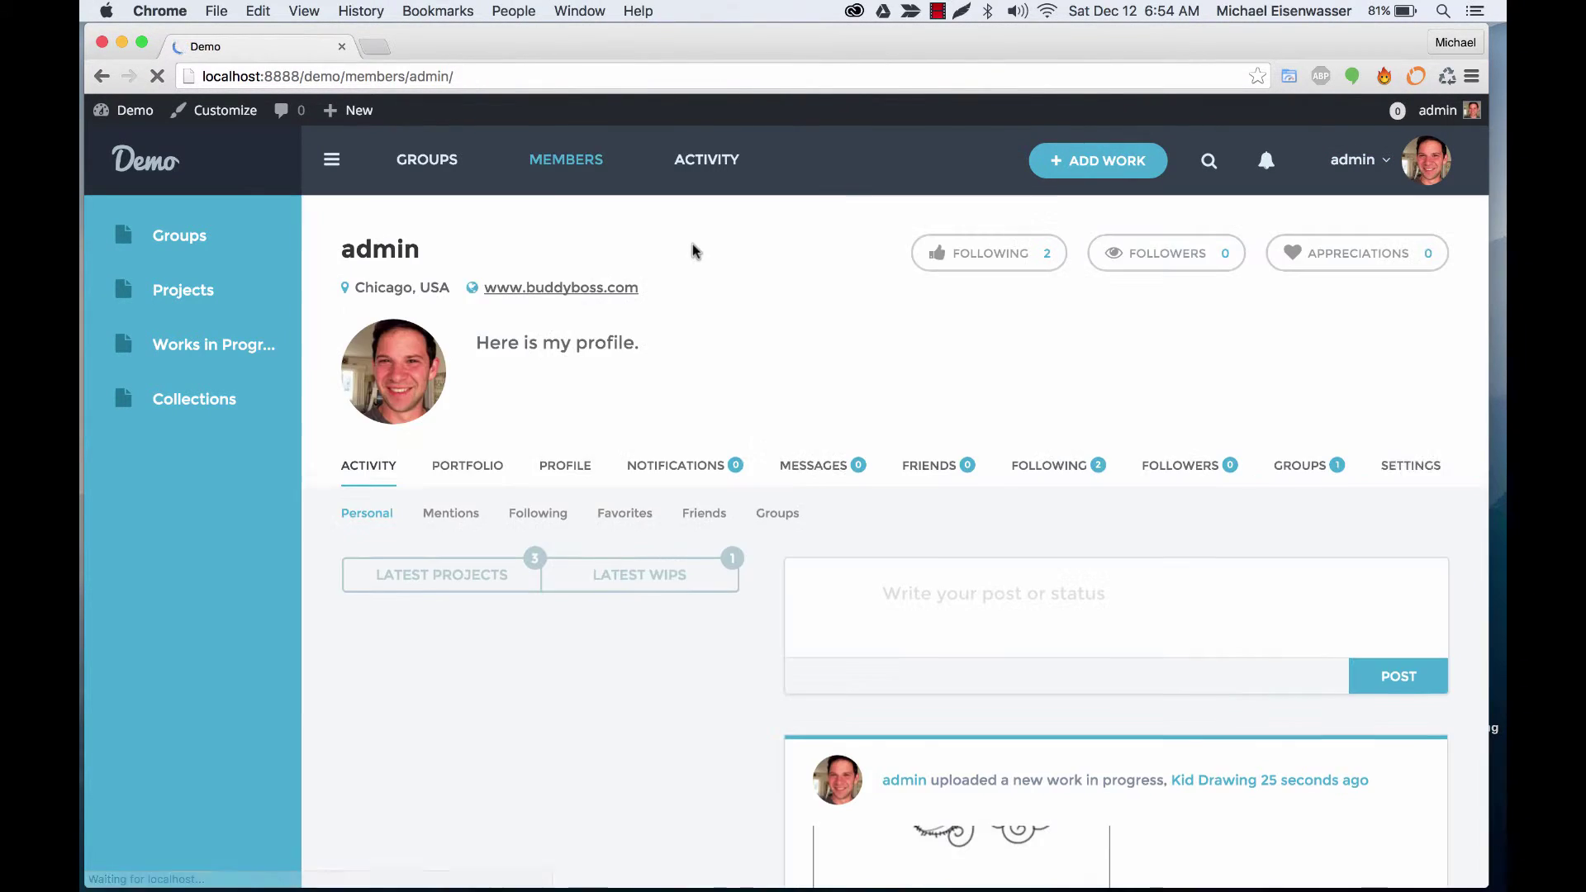
scroll(775, 538, "down", 5)
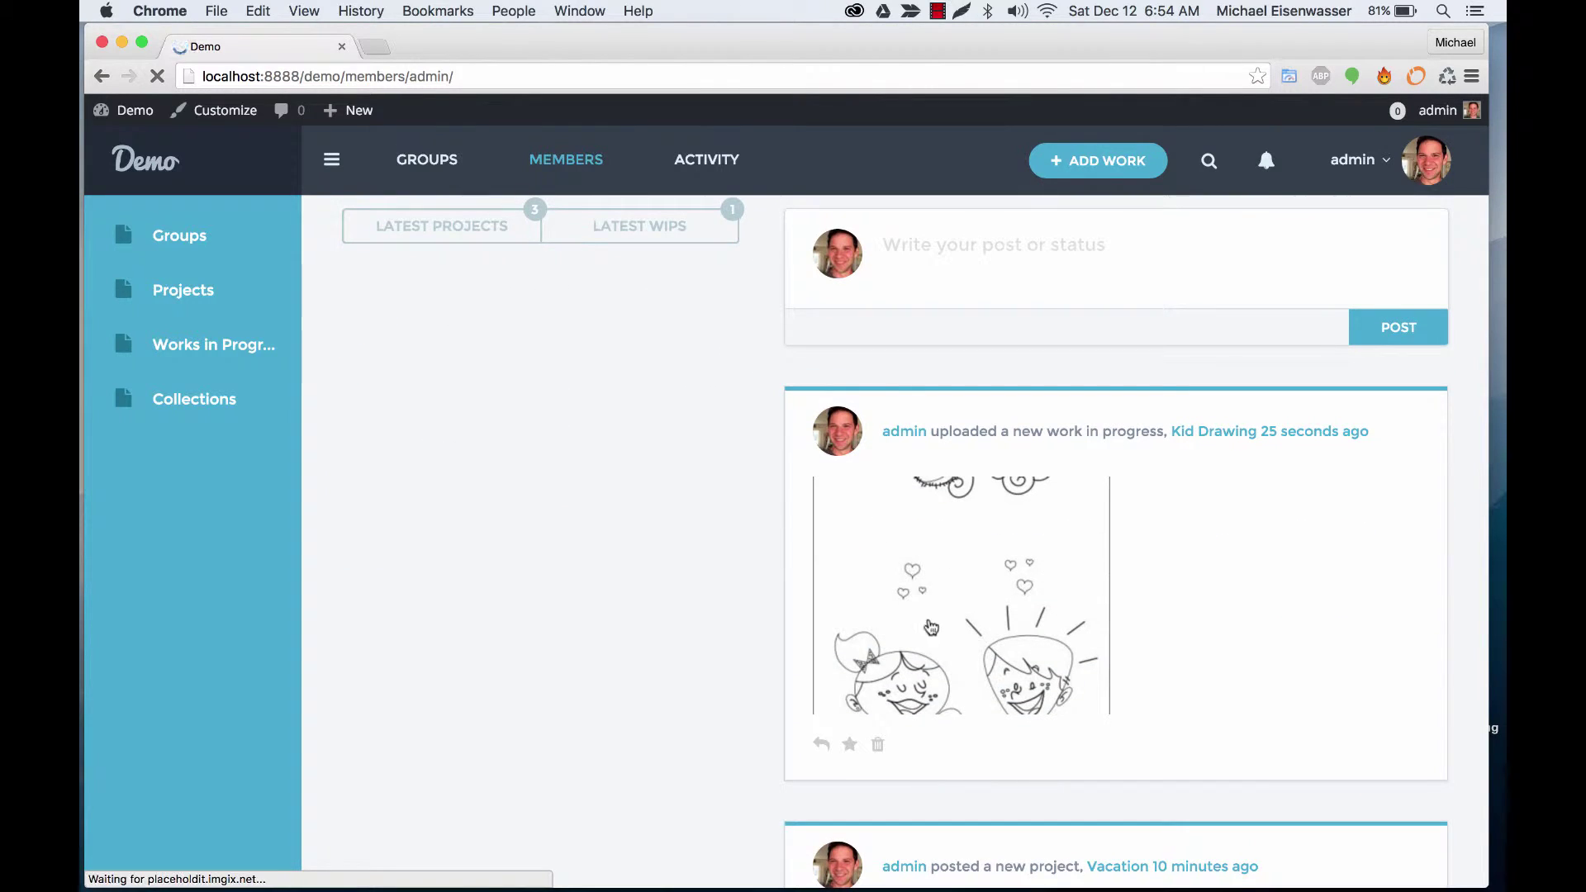
scroll(943, 616, "down", 1)
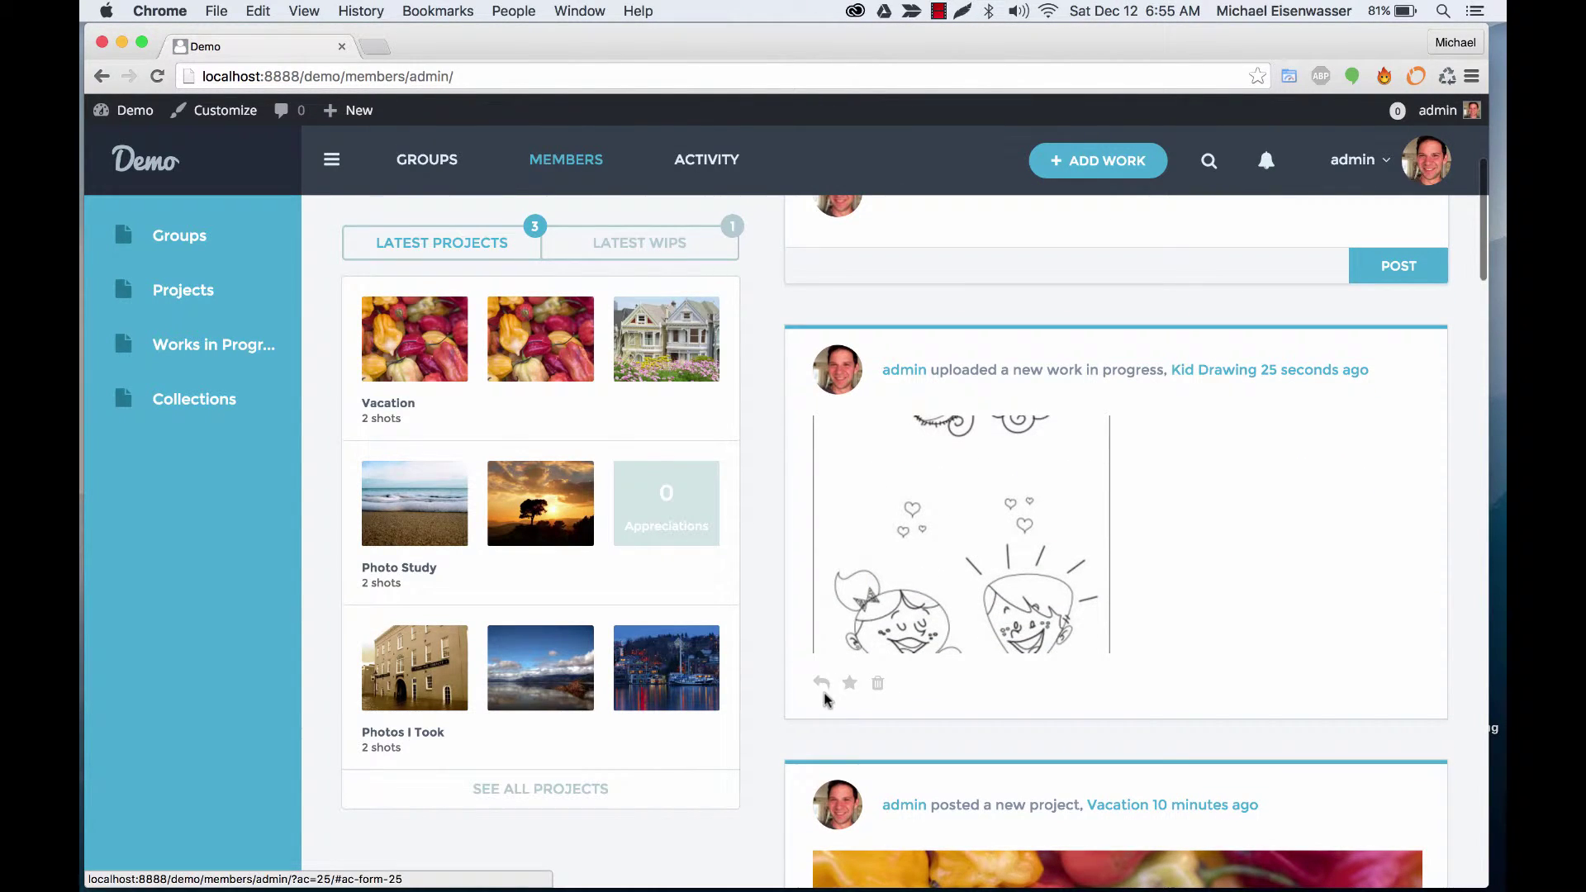
left_click(102, 76)
scroll(625, 496, "down", 5)
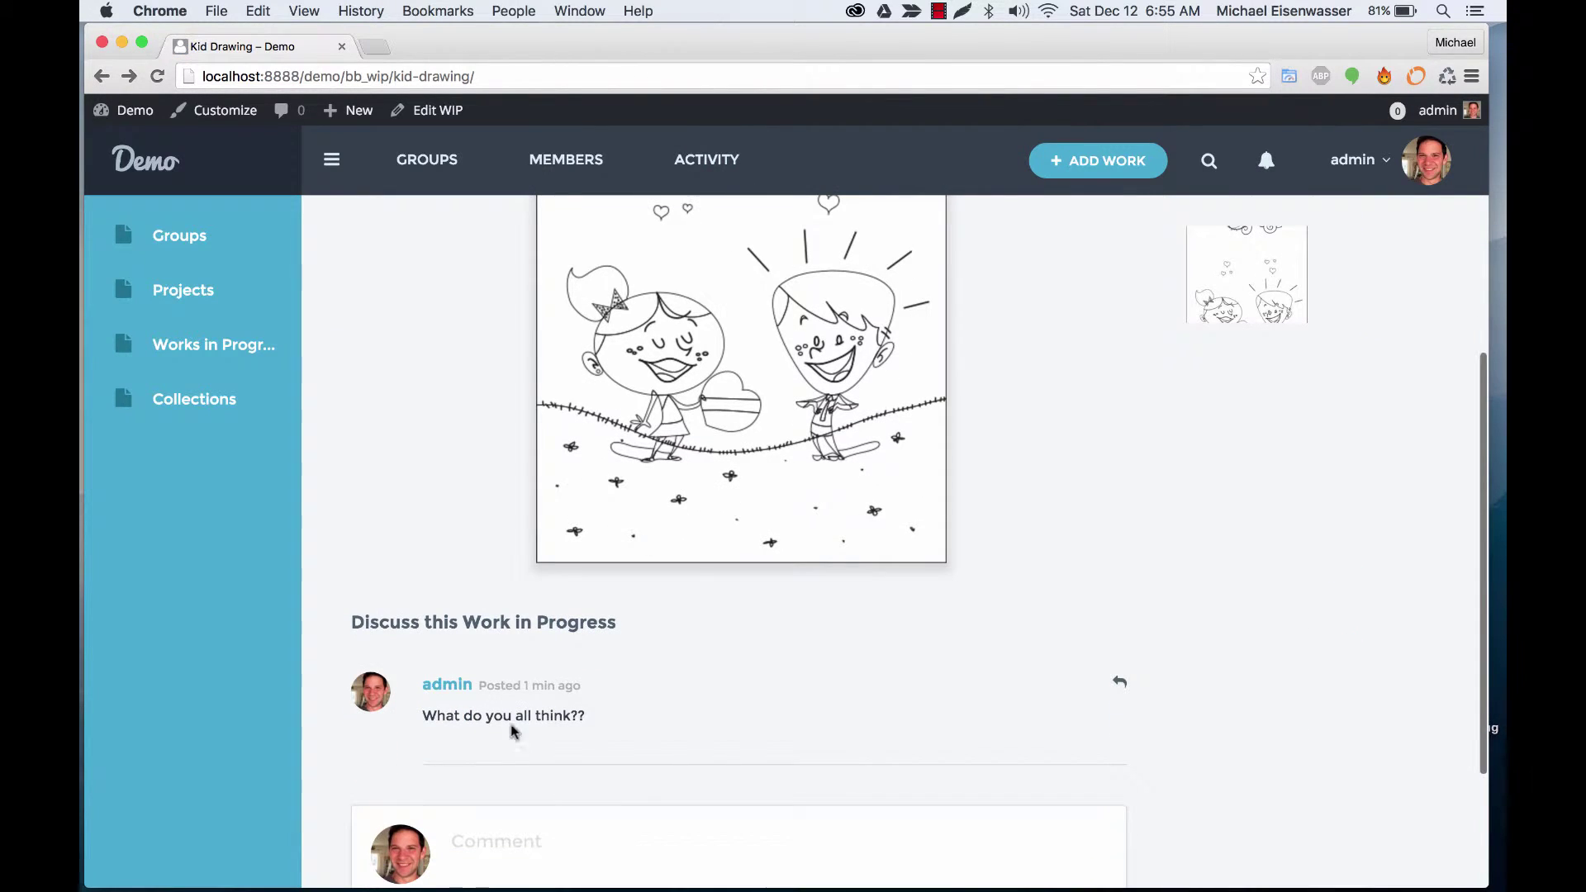
scroll(1011, 468, "up", 10)
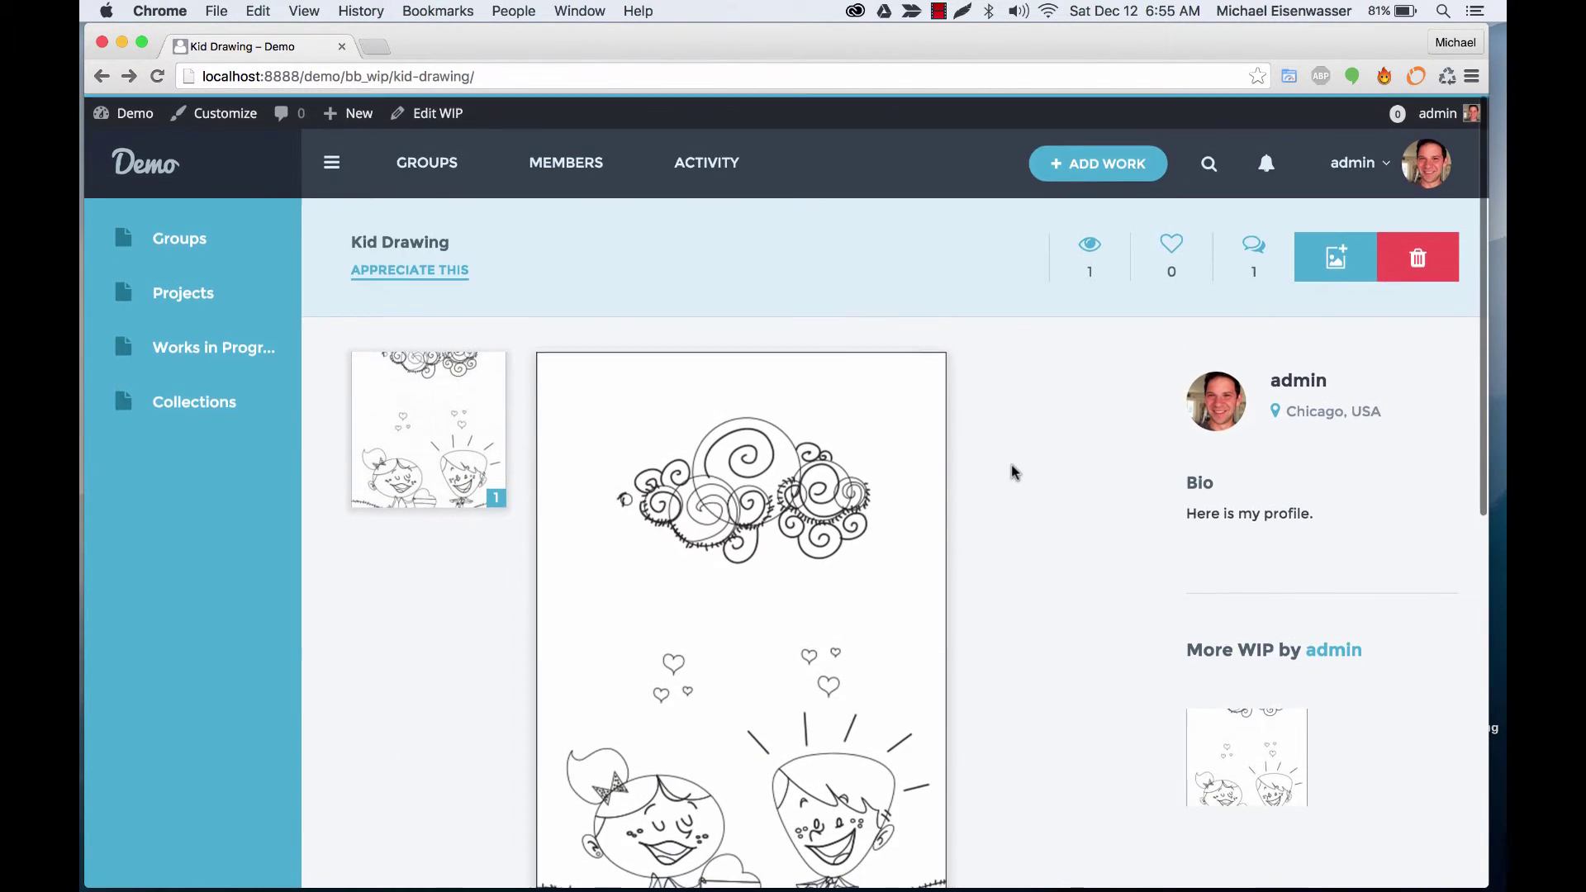
Upload the coloured version v2.jpg as a new revision image for Kid Drawing.
left_click(1320, 270)
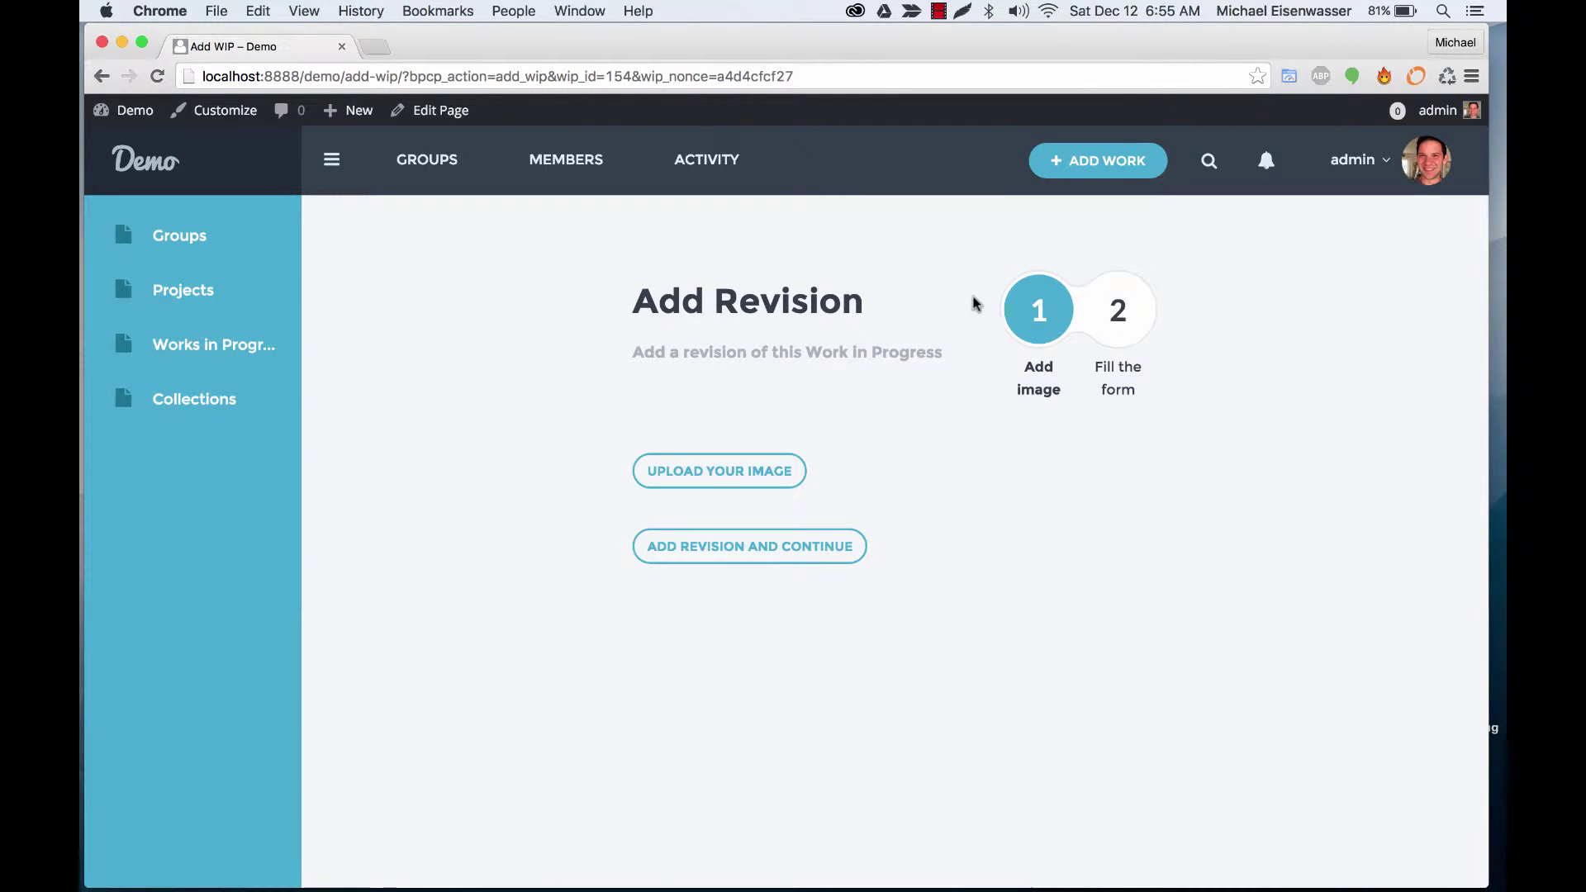
left_click(669, 472)
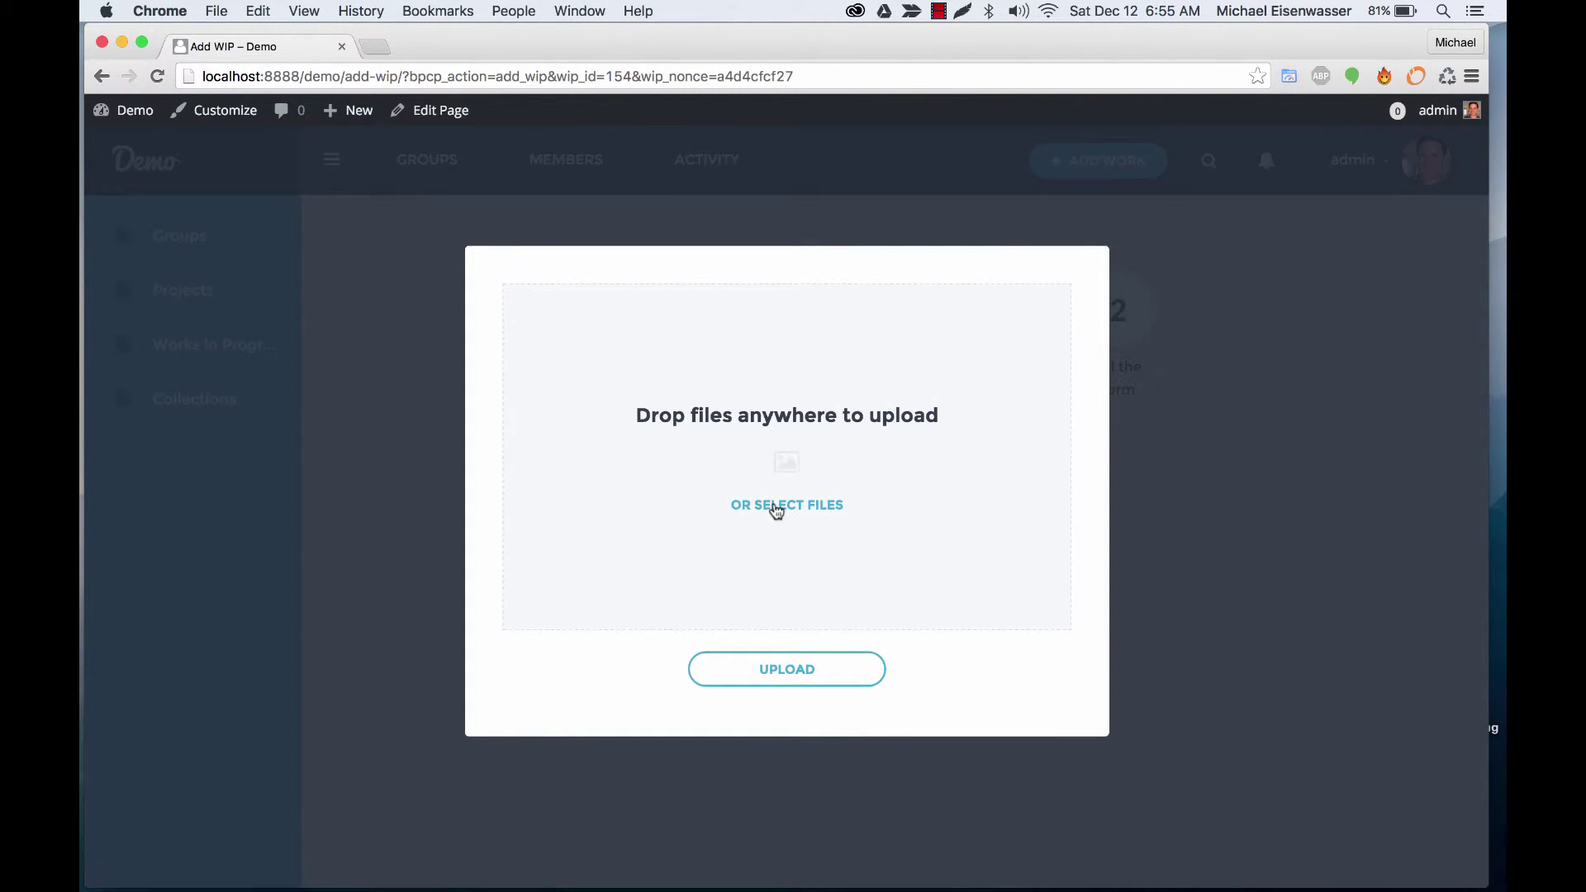
left_click(779, 503)
left_click(351, 158)
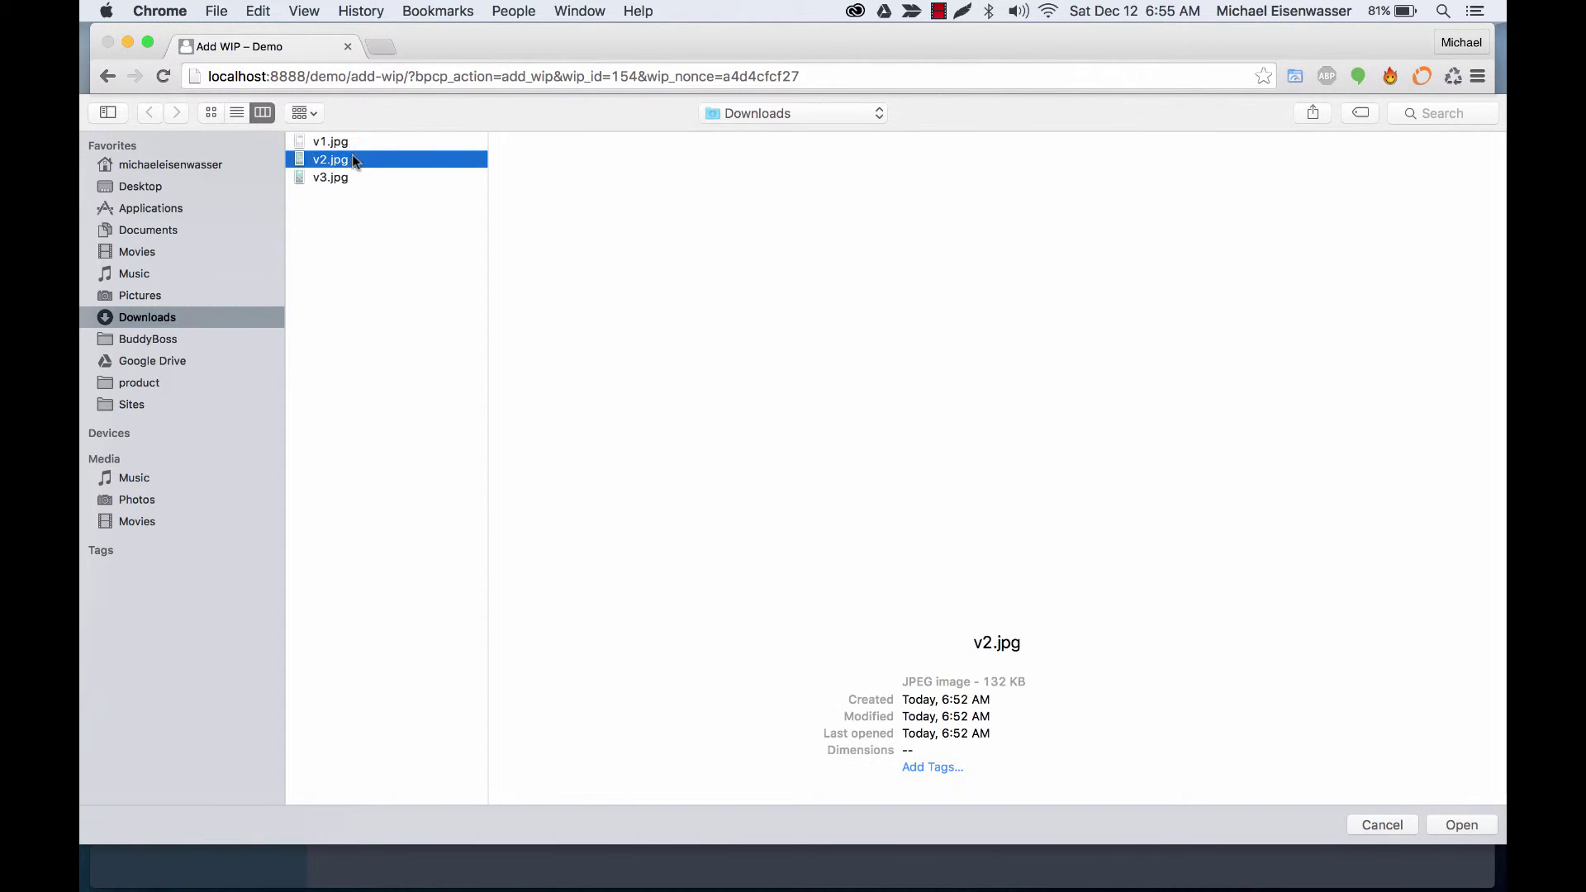
key("Return")
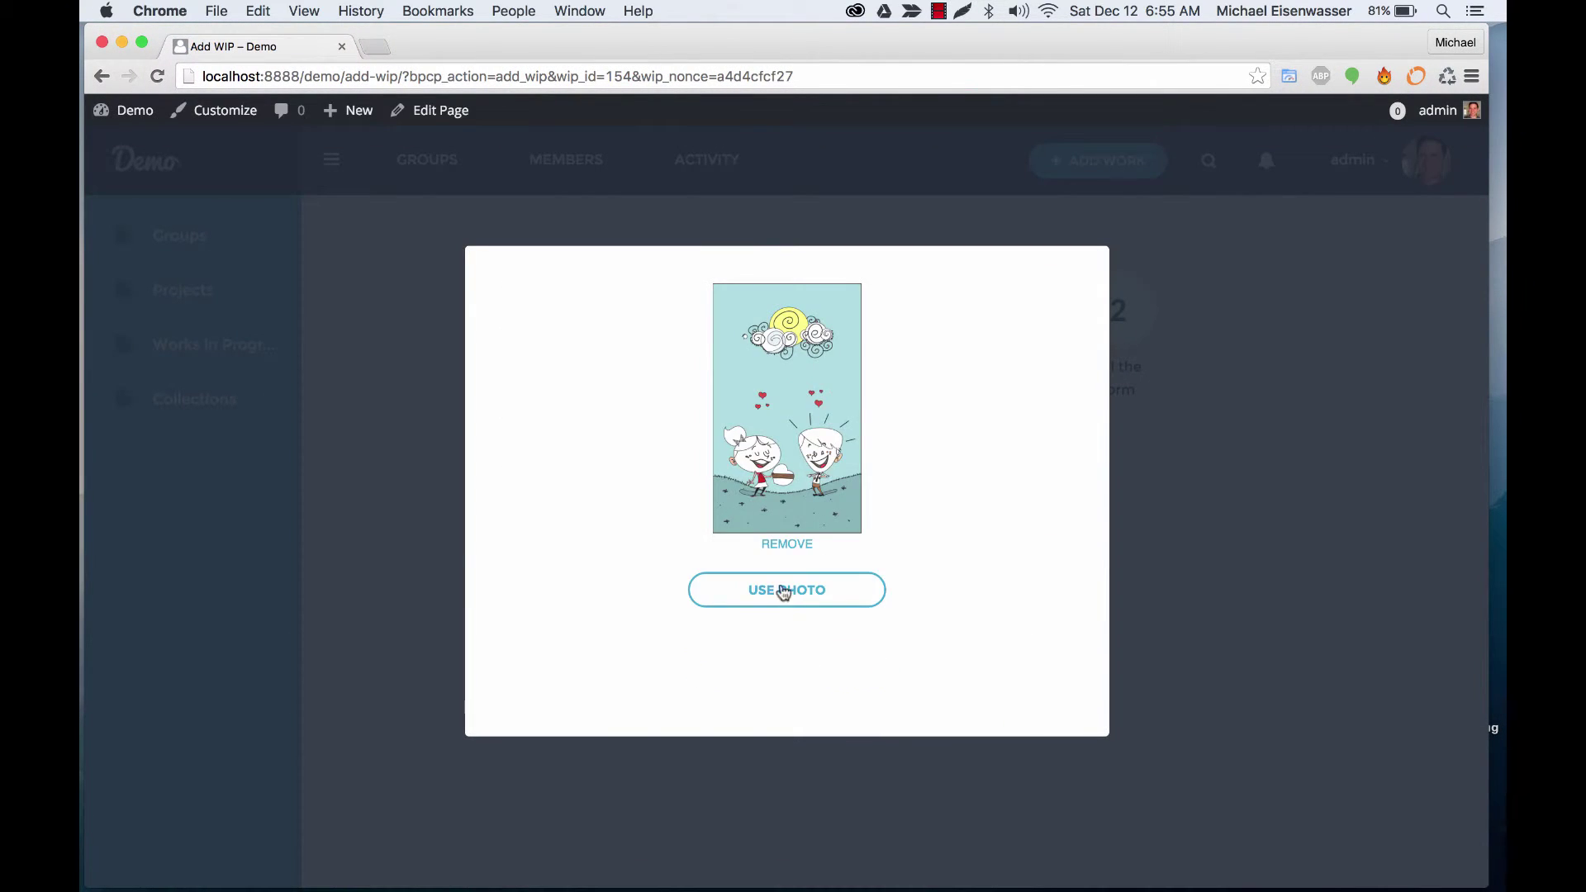
left_click(780, 592)
scroll(1003, 513, "down", 5)
scroll(1003, 513, "down", 5)
Submit the revision with the comment 'Added some color this time!' for All Members.
left_click(750, 746)
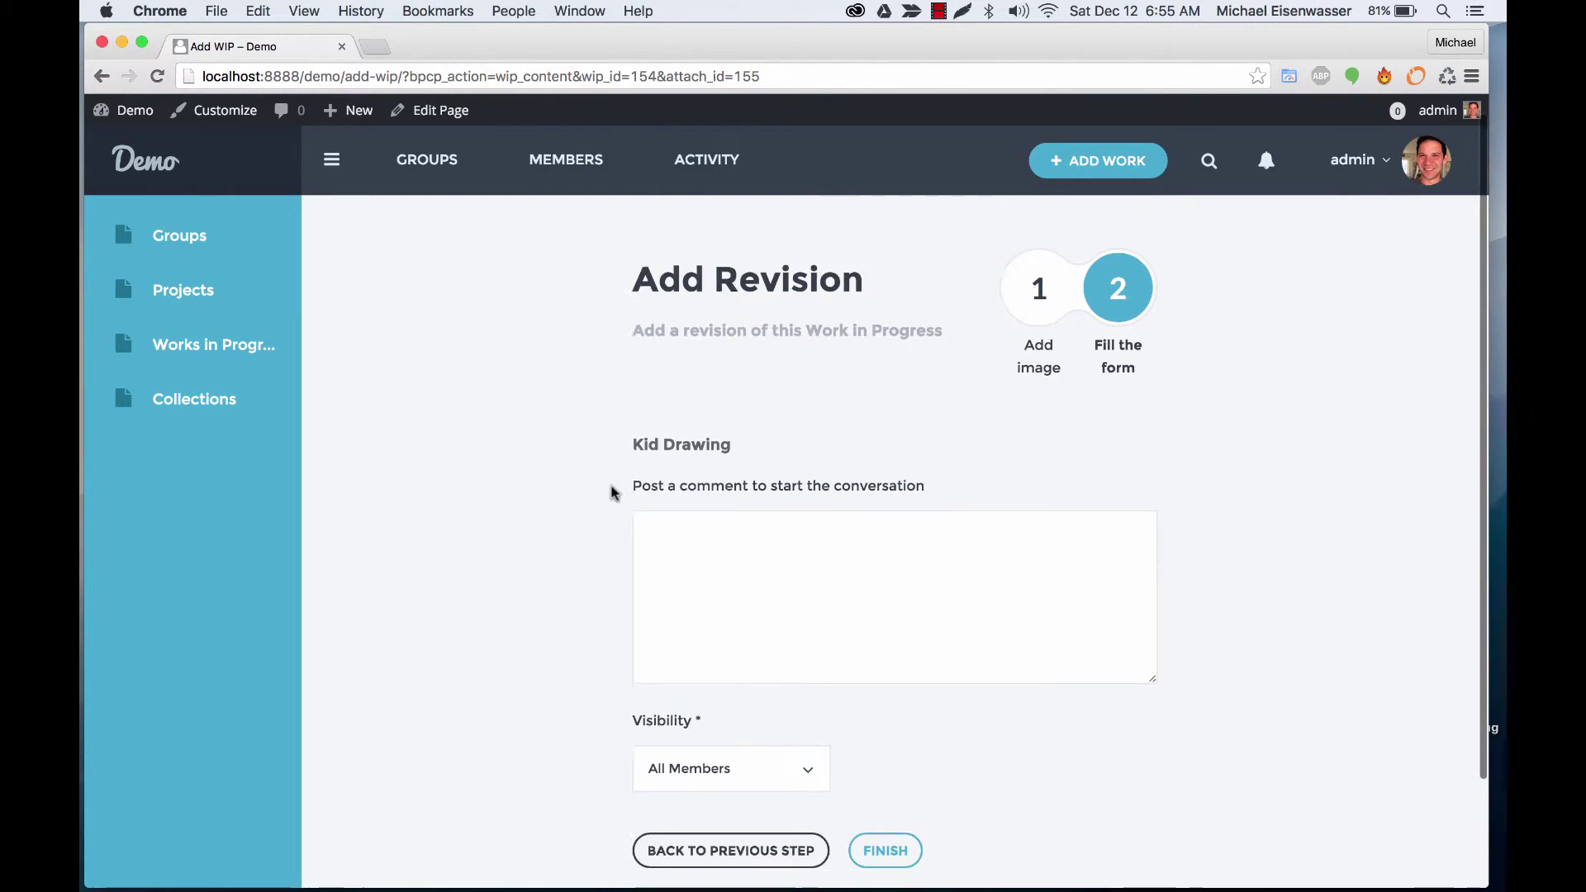
scroll(615, 488, "down", 3)
left_click(789, 461)
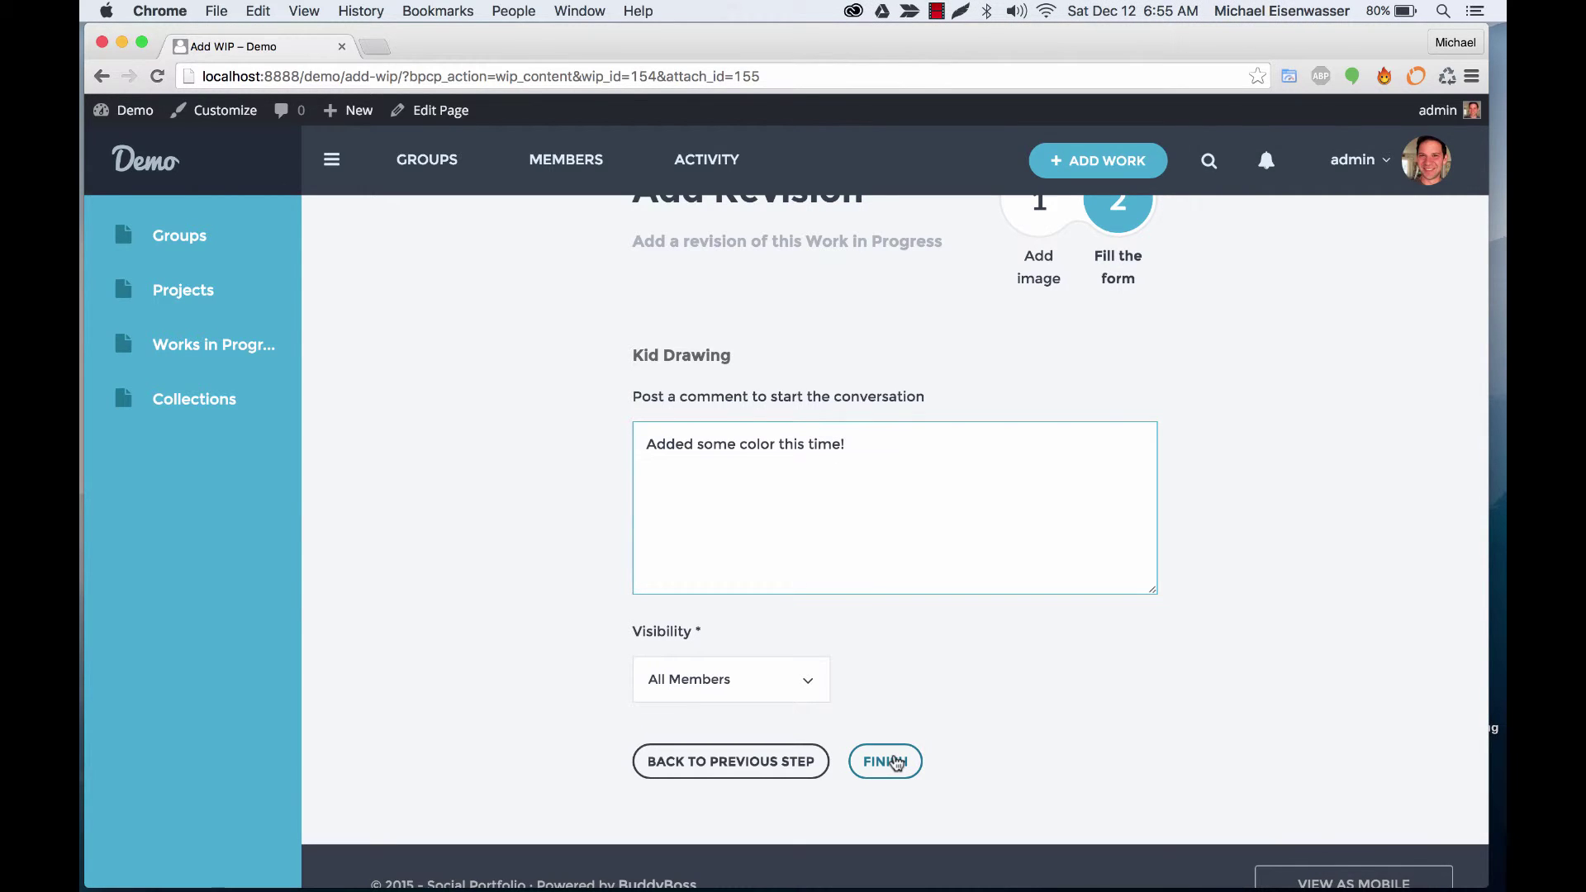
left_click(897, 761)
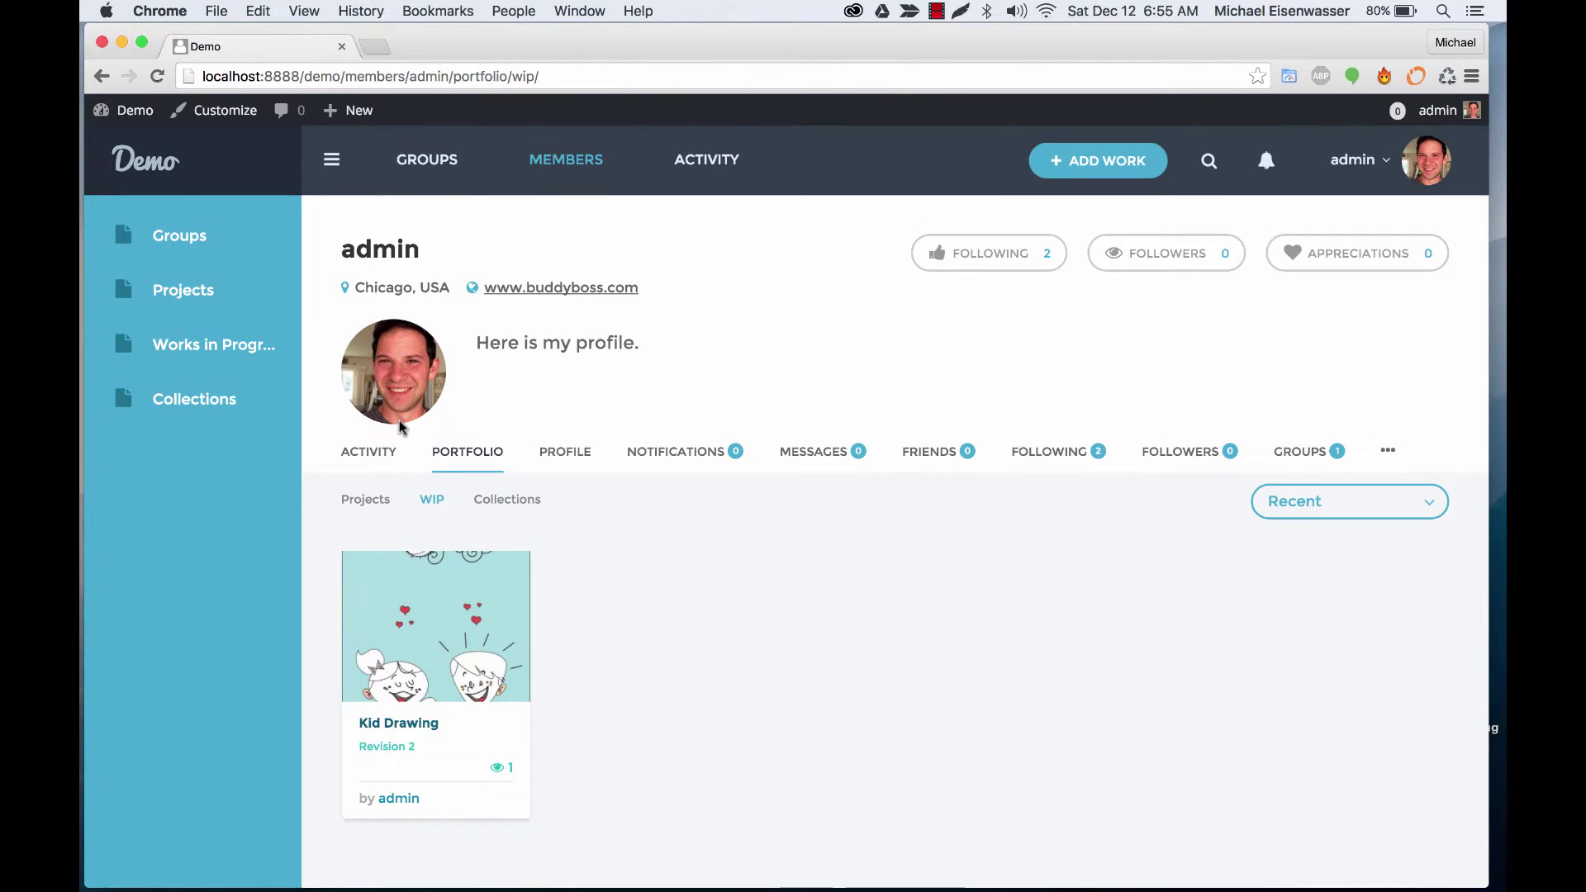
Open the Kid Drawing page and look over revisions 1 and 2 and the new comment.
scroll(661, 620, "down", 1)
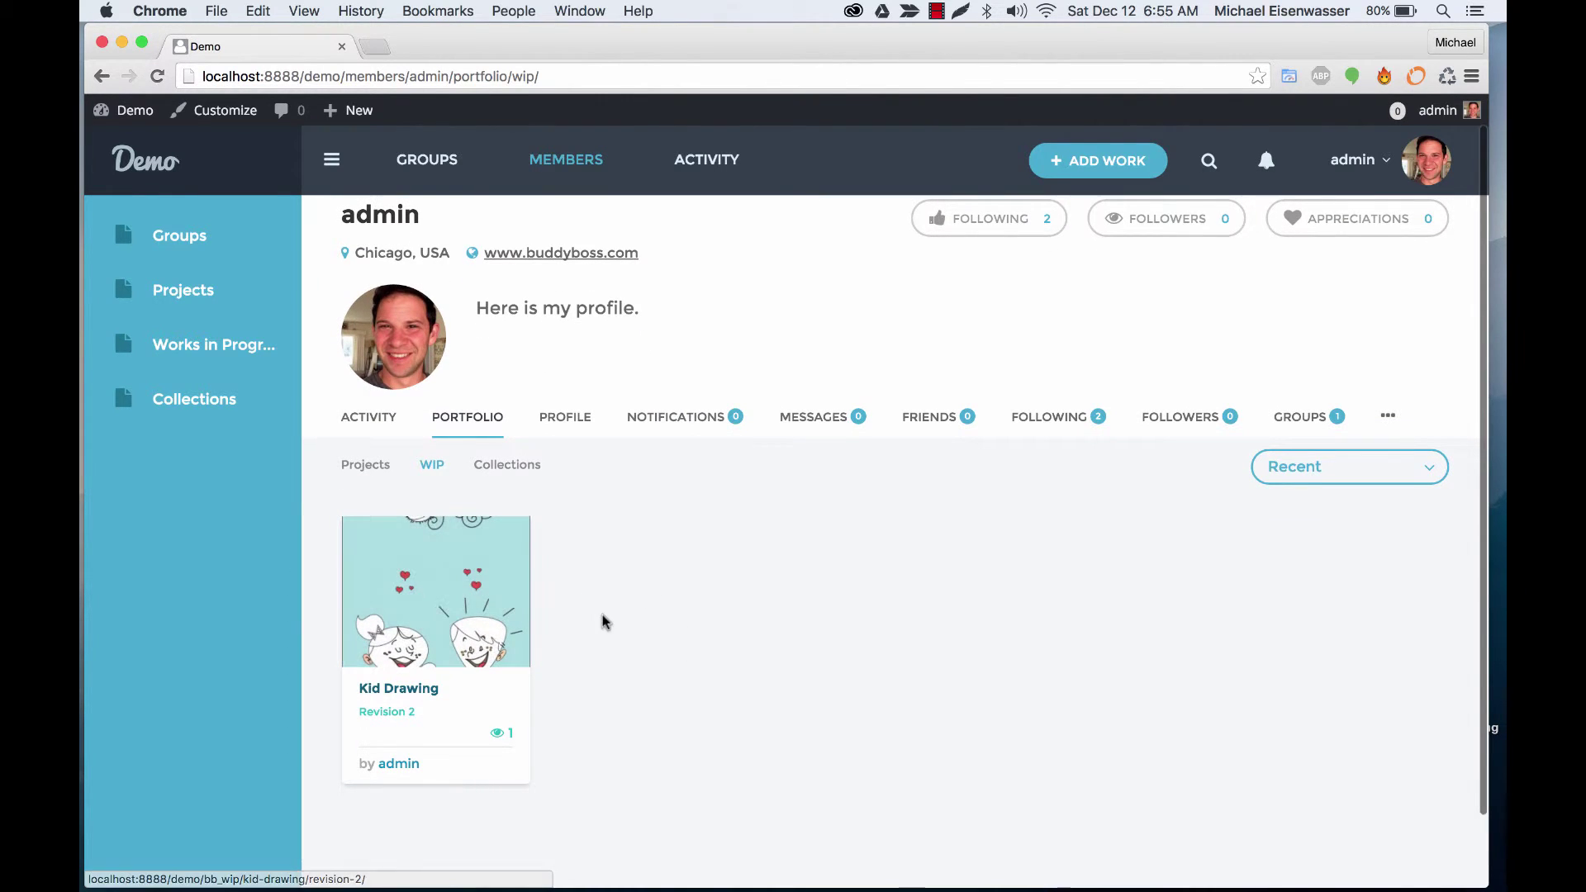
left_click(476, 604)
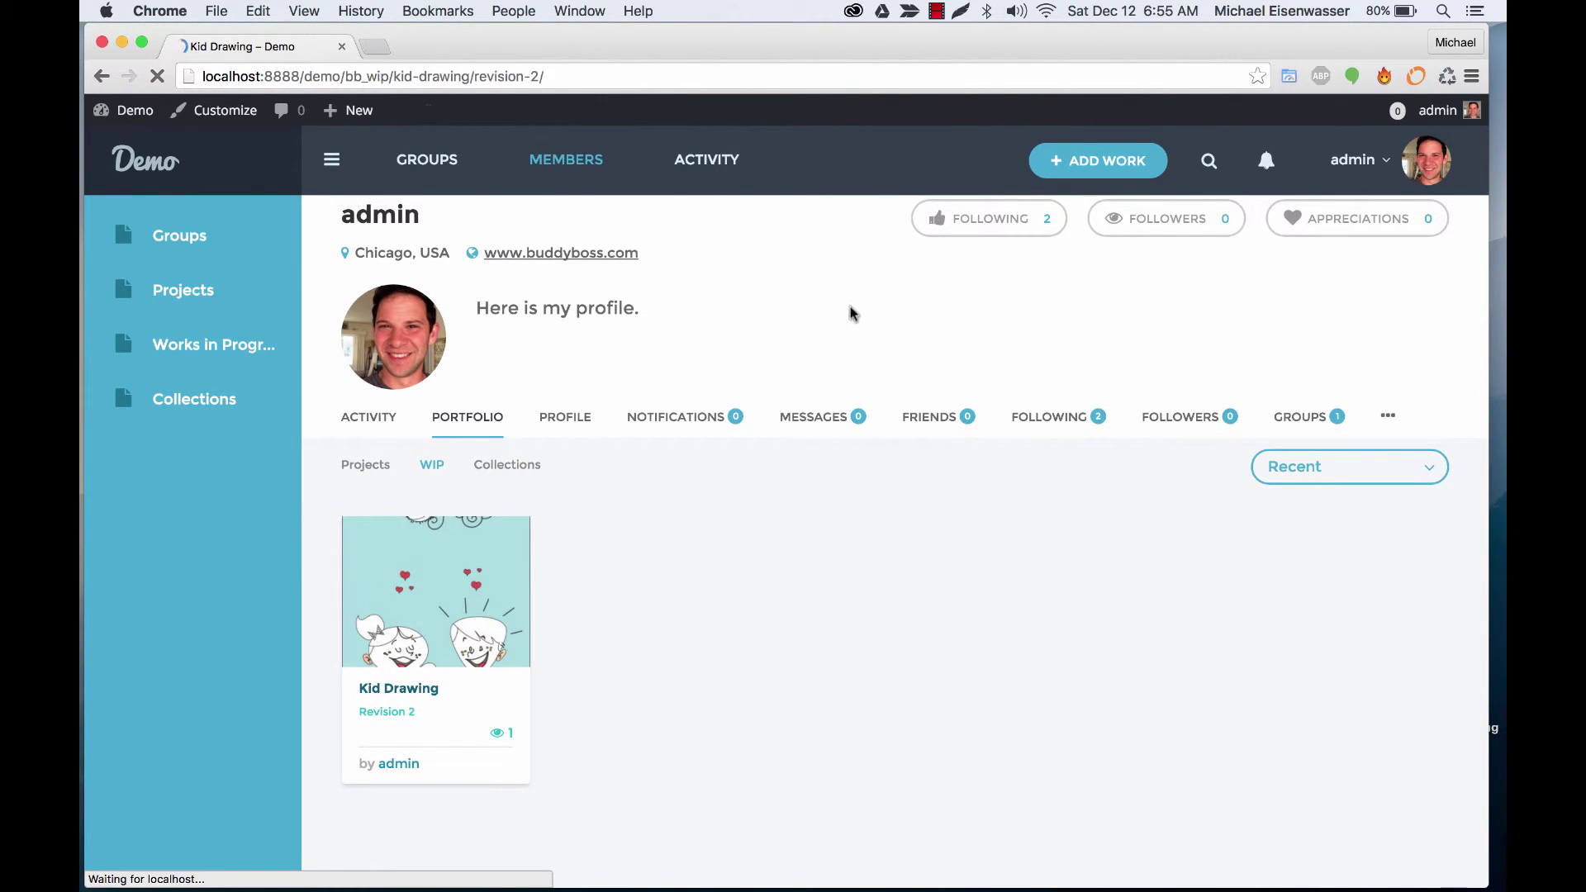
scroll(472, 426, "down", 3)
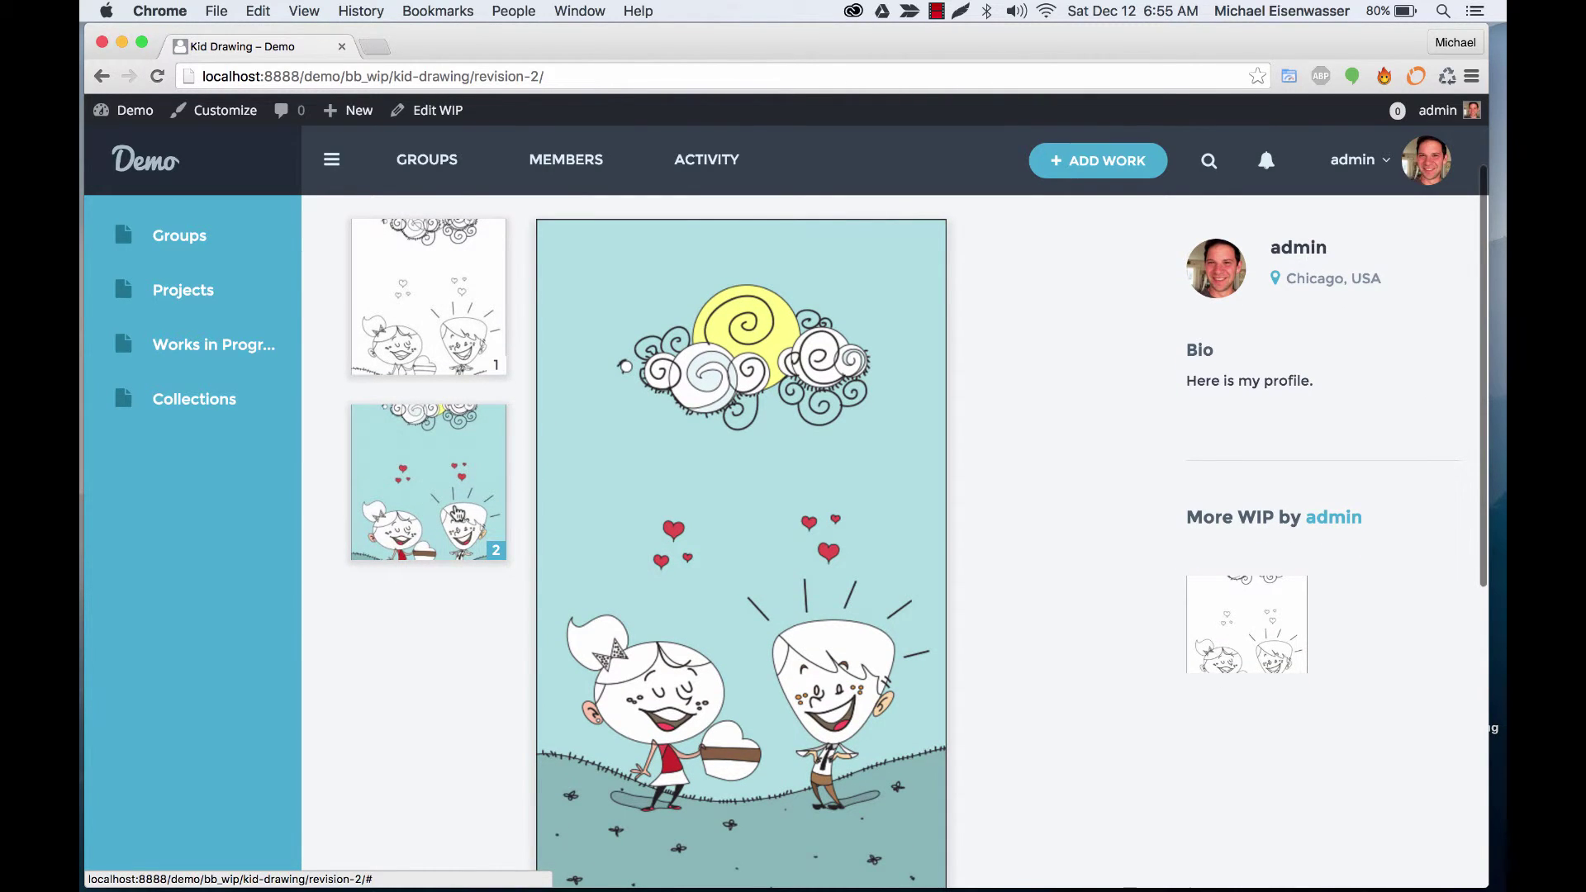
scroll(598, 487, "down", 10)
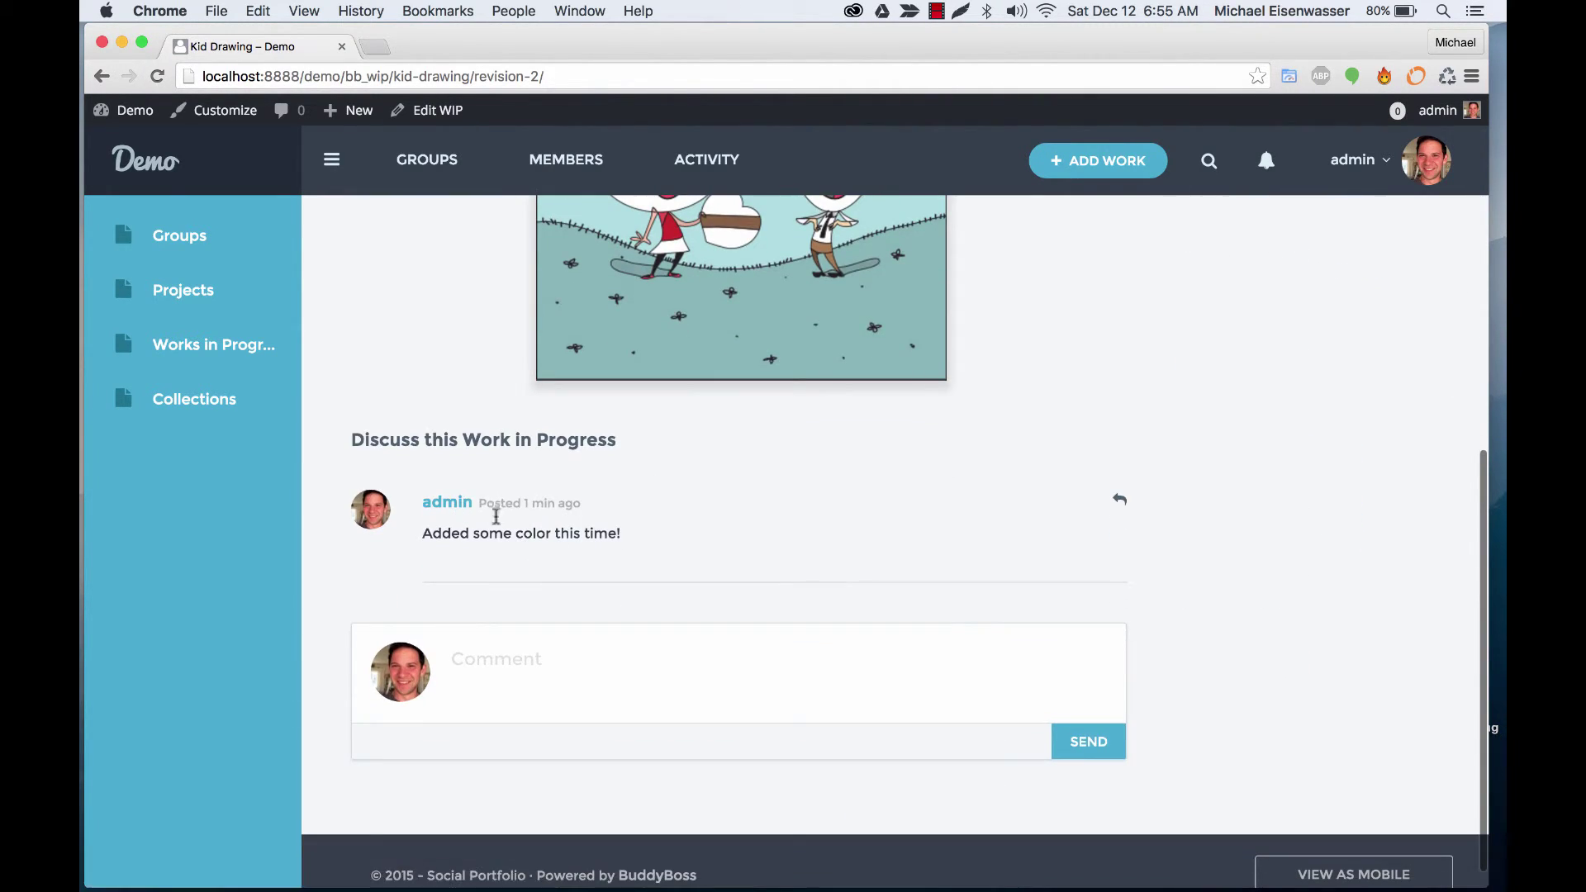
scroll(485, 413, "up", 7)
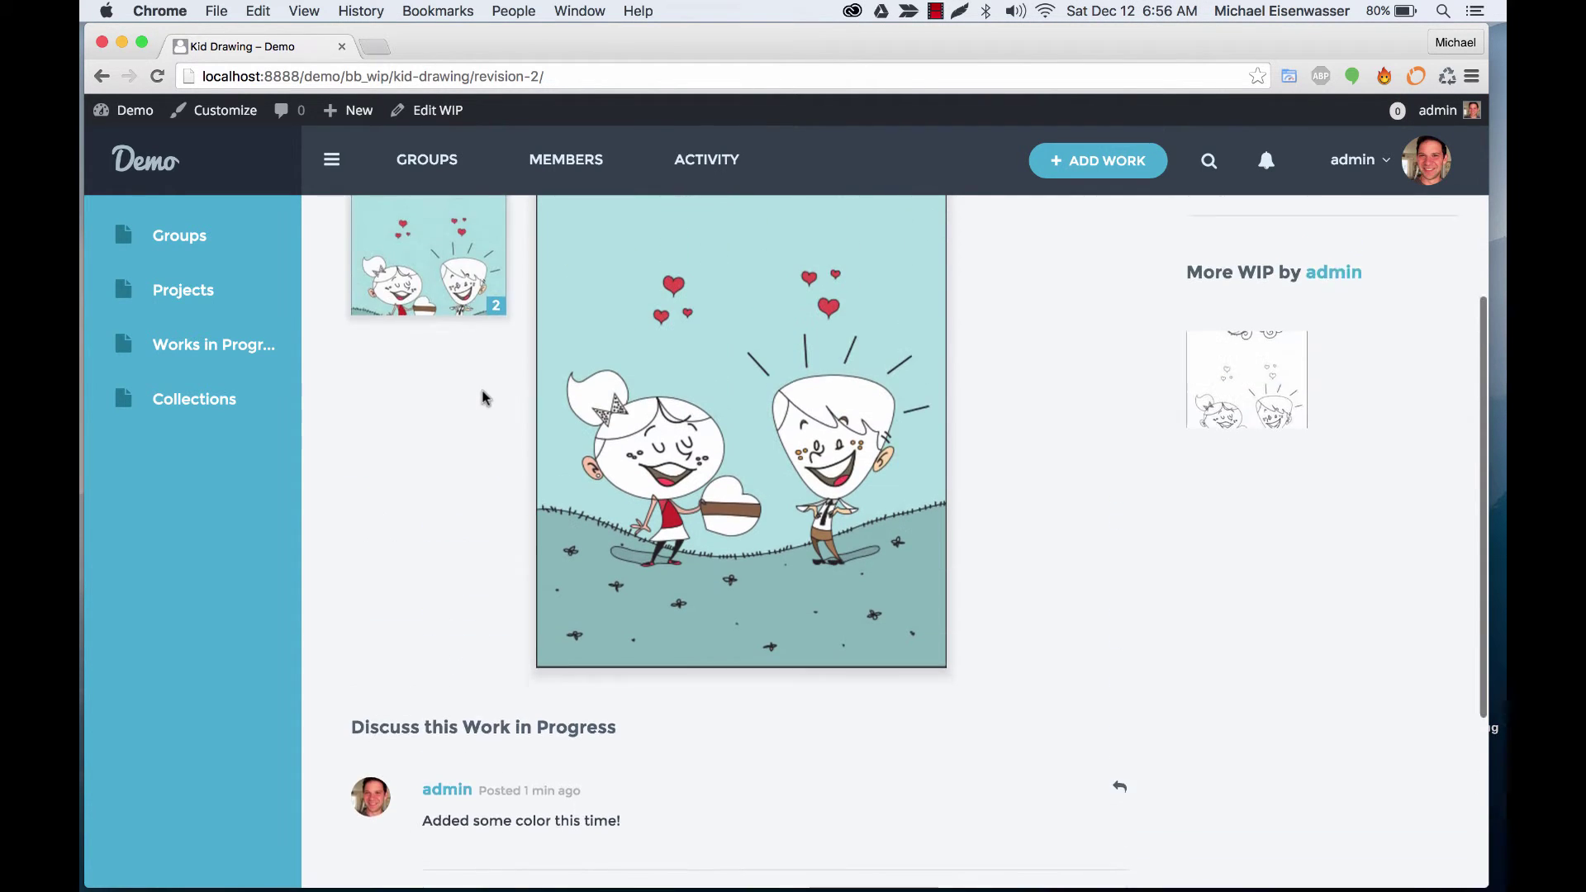
scroll(491, 397, "down", 7)
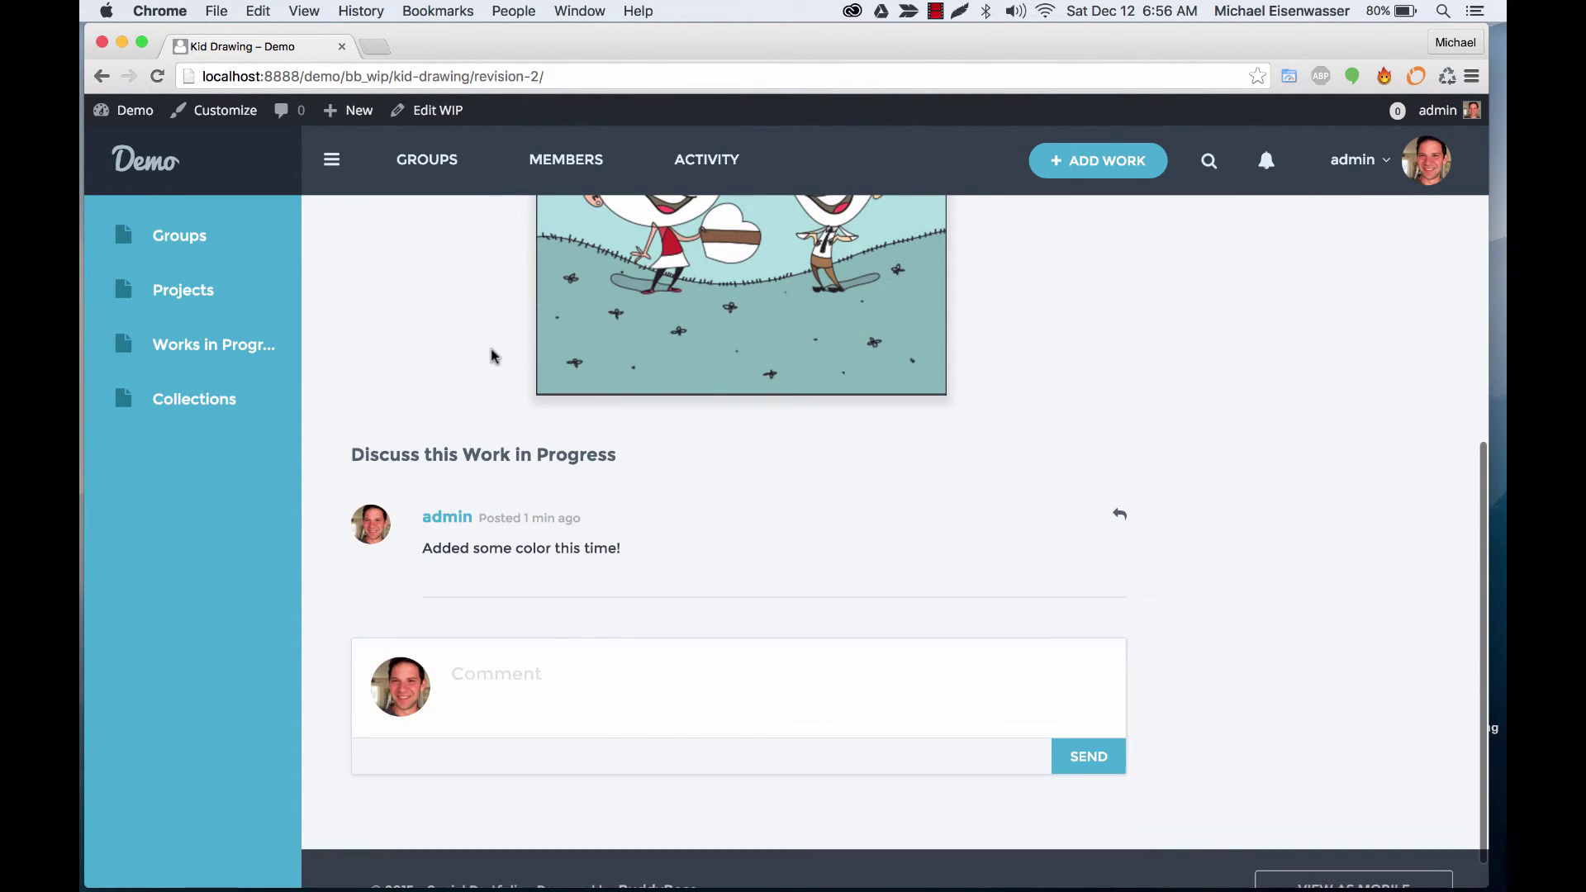
scroll(668, 407, "up", 7)
scroll(667, 408, "up", 5)
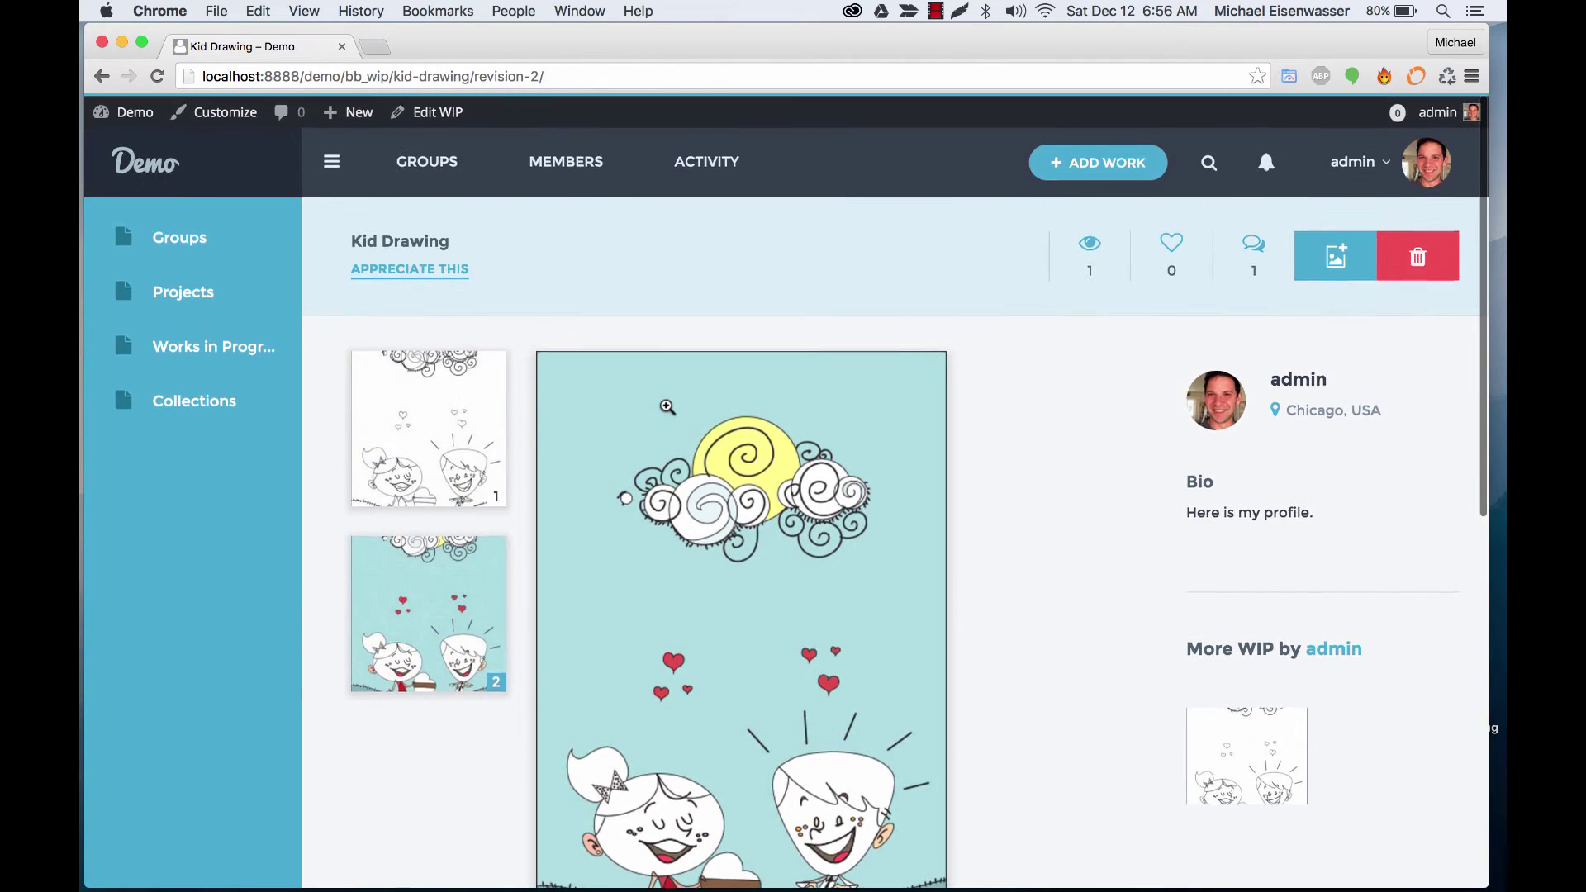
Upload the final image v3.jpg as a new Kid Drawing revision.
left_click(1335, 254)
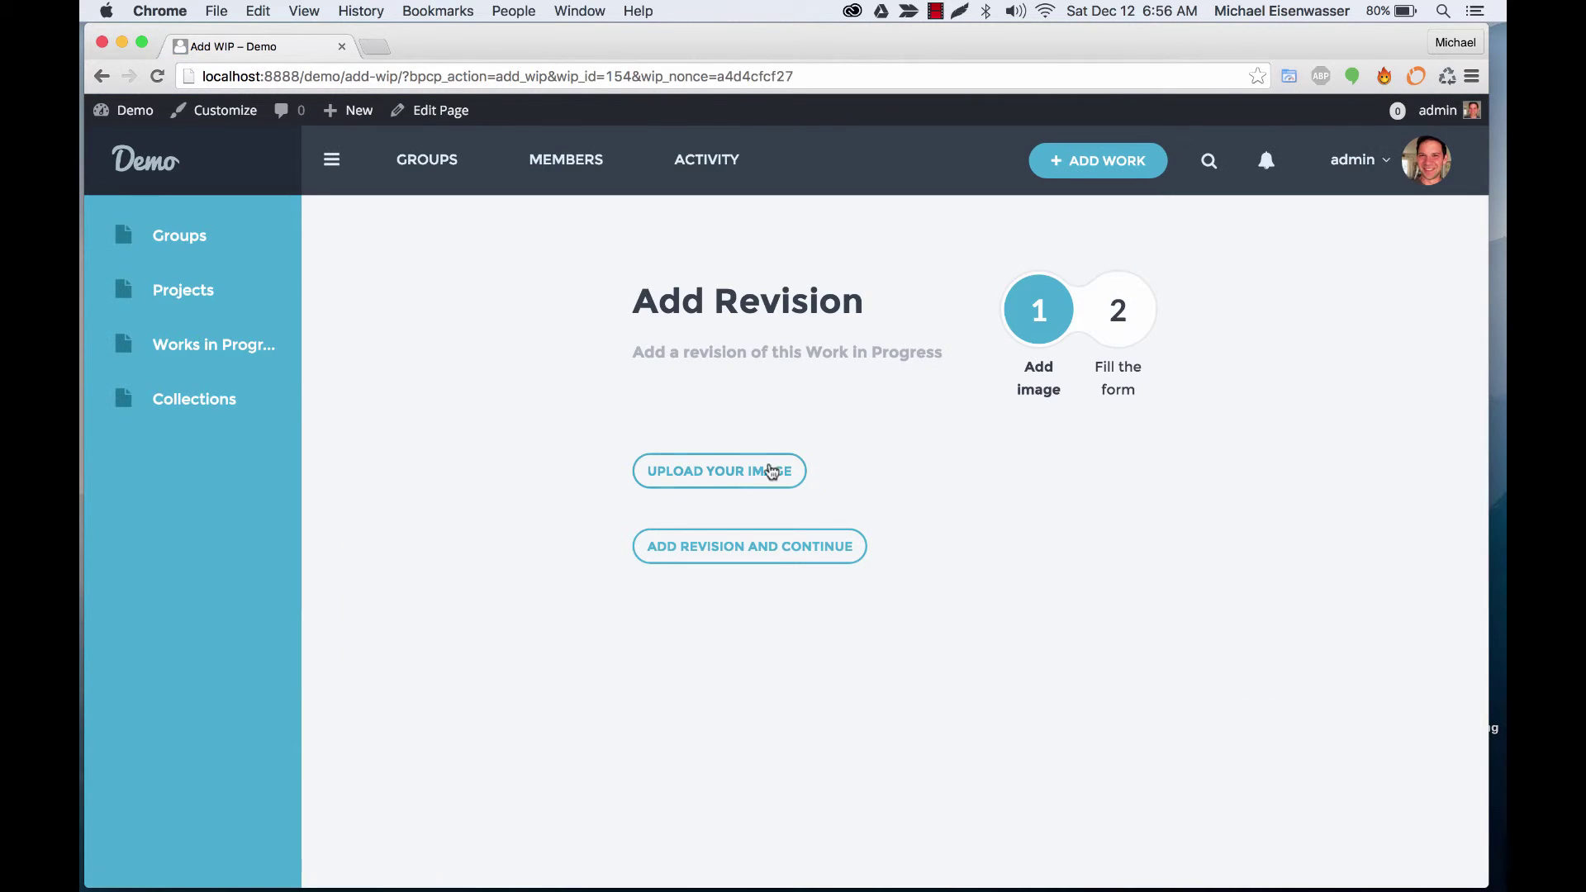
left_click(722, 469)
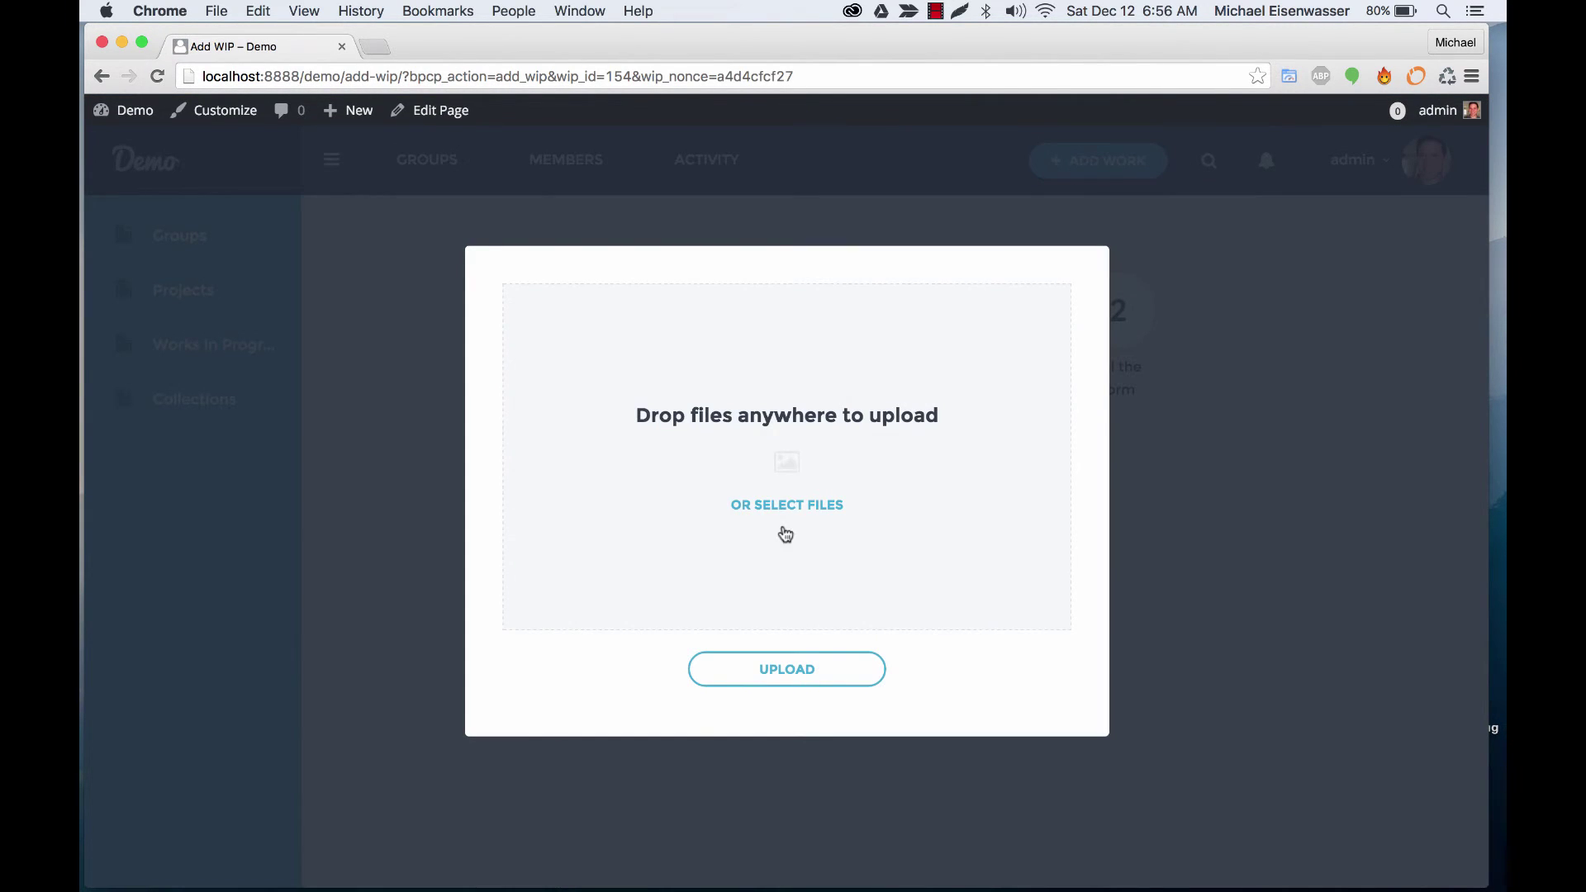
left_click(779, 514)
left_click(376, 180)
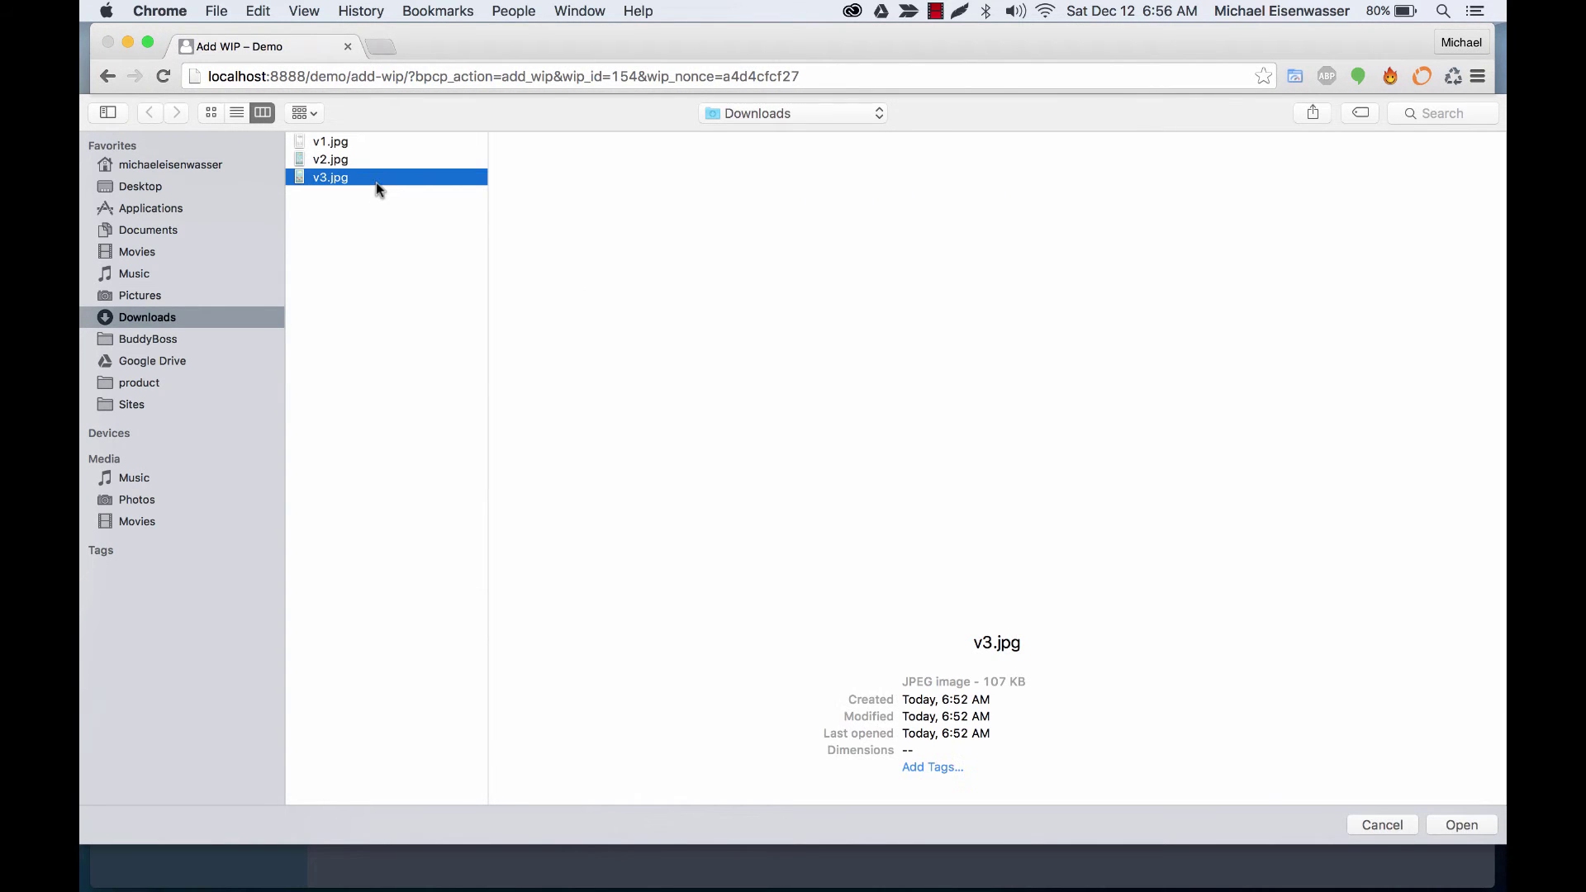
key("Return")
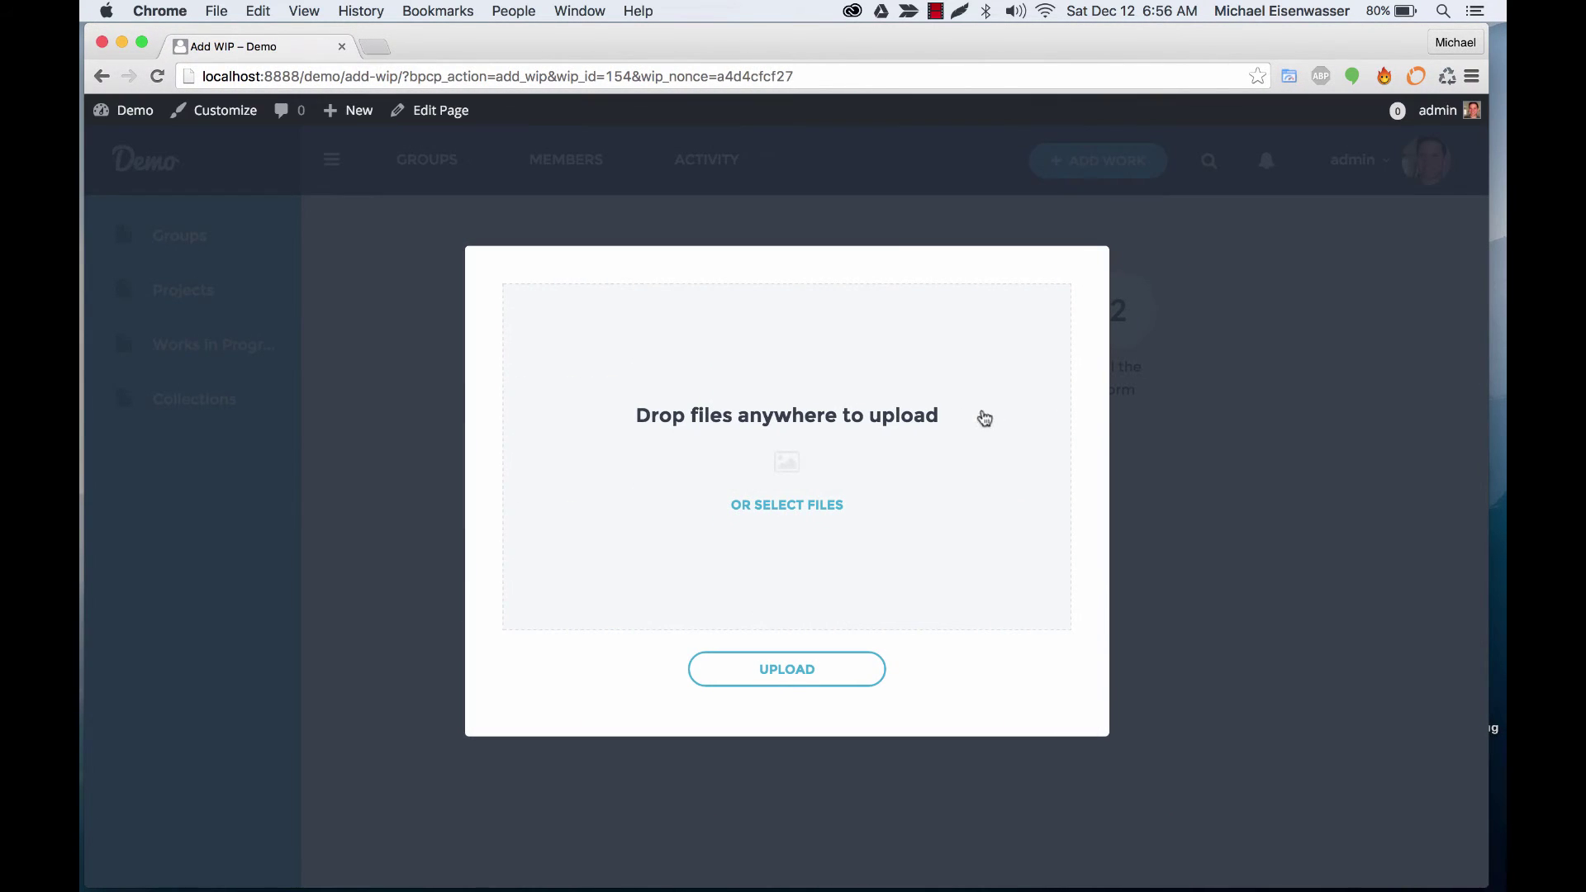
left_click(789, 609)
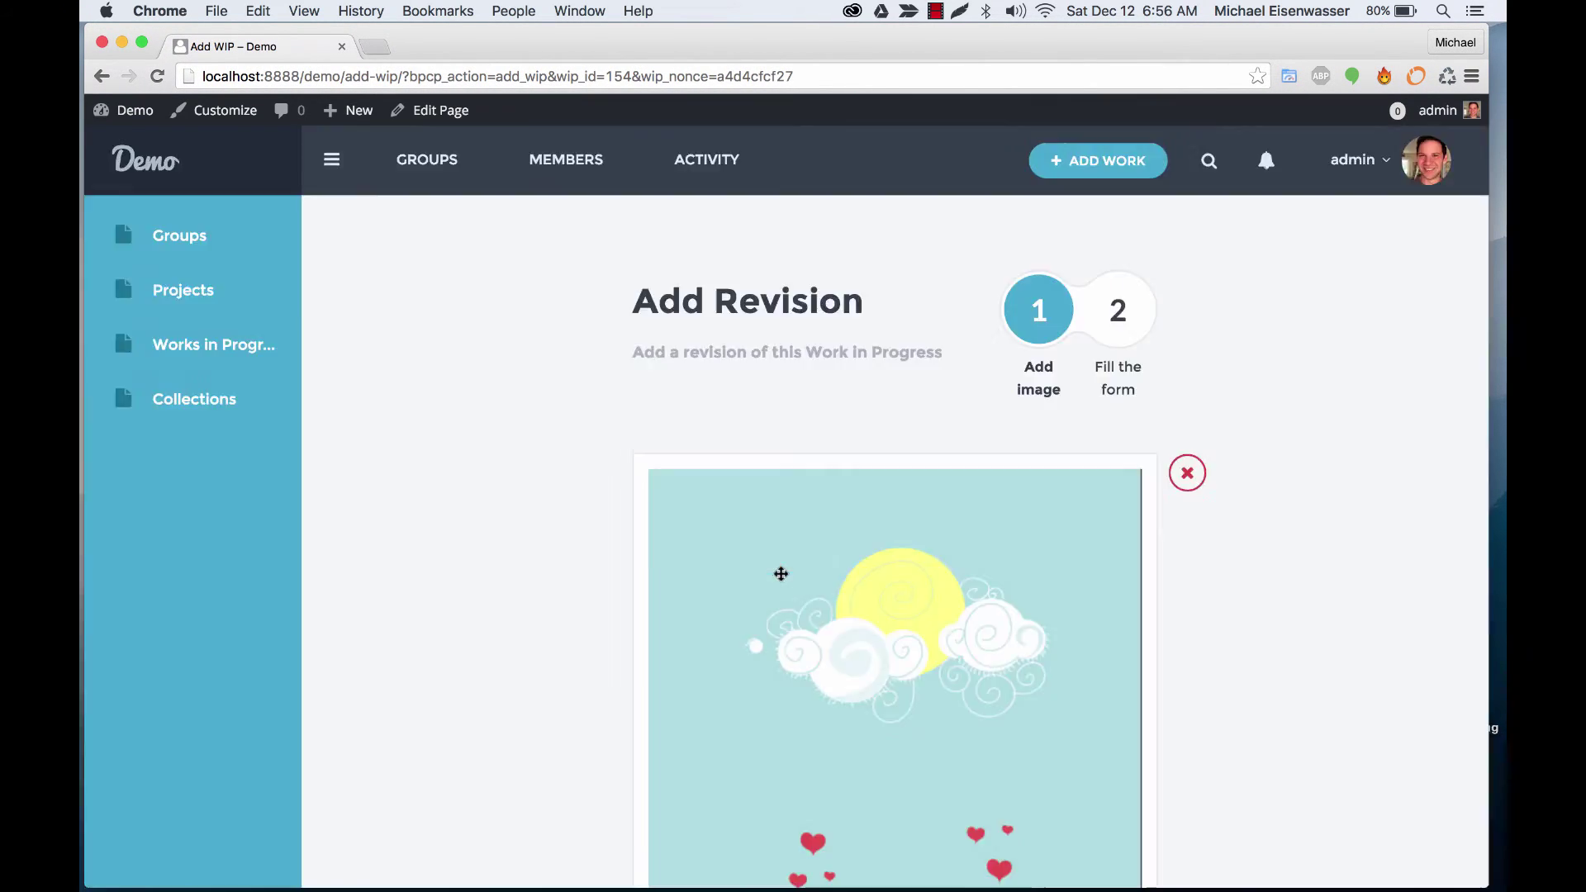
scroll(913, 549, "down", 5)
scroll(913, 550, "down", 3)
scroll(913, 549, "up", 6)
scroll(771, 676, "down", 5)
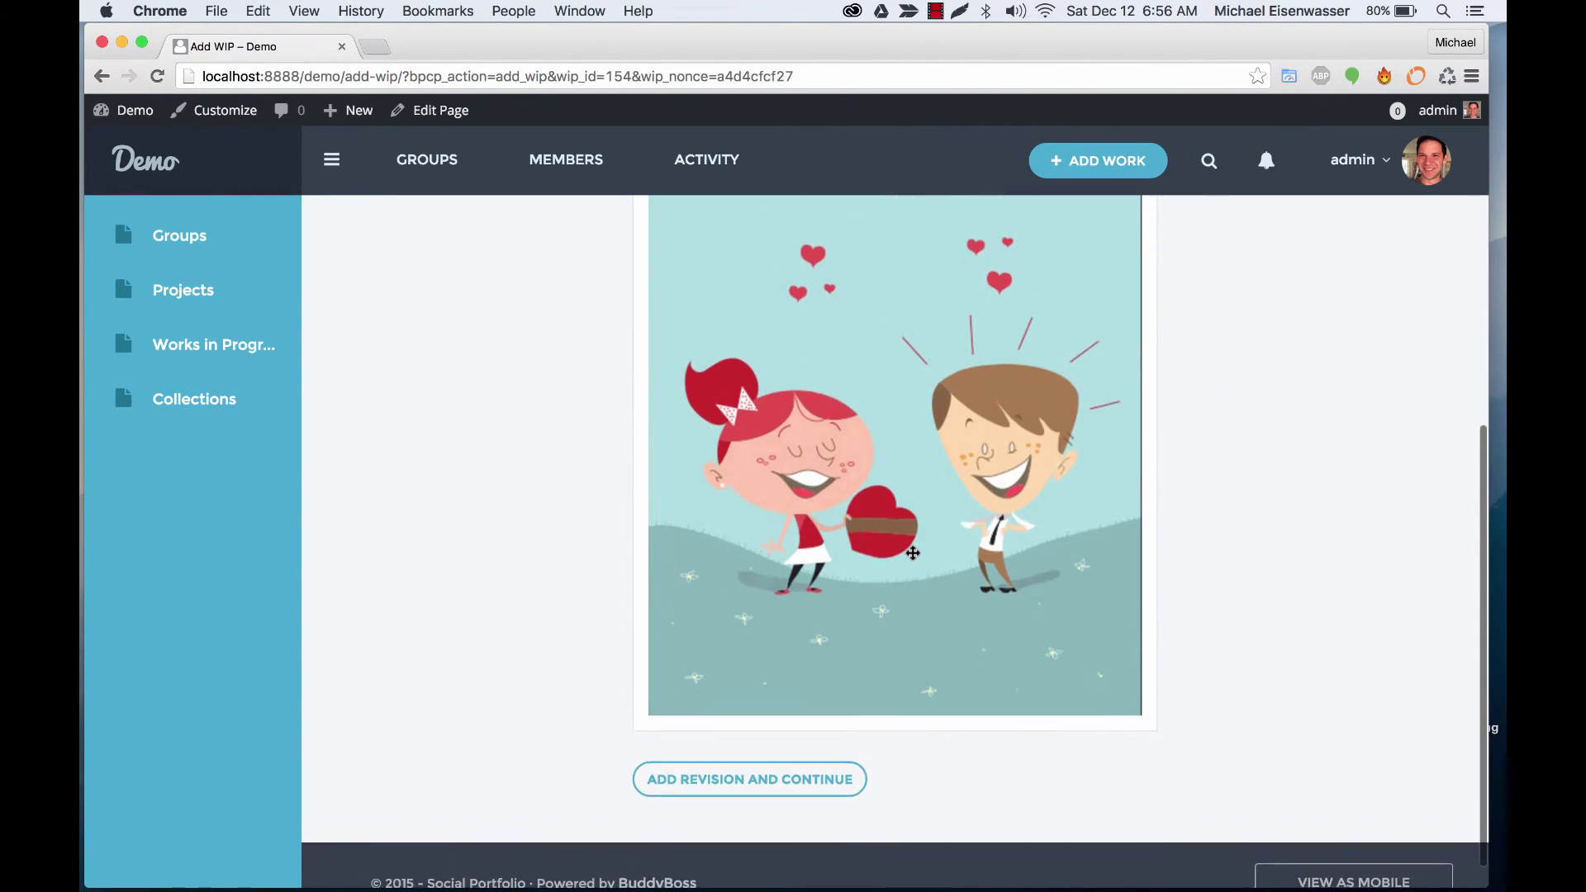
Add the revision with the comment 'Done!' and publish it.
left_click(710, 762)
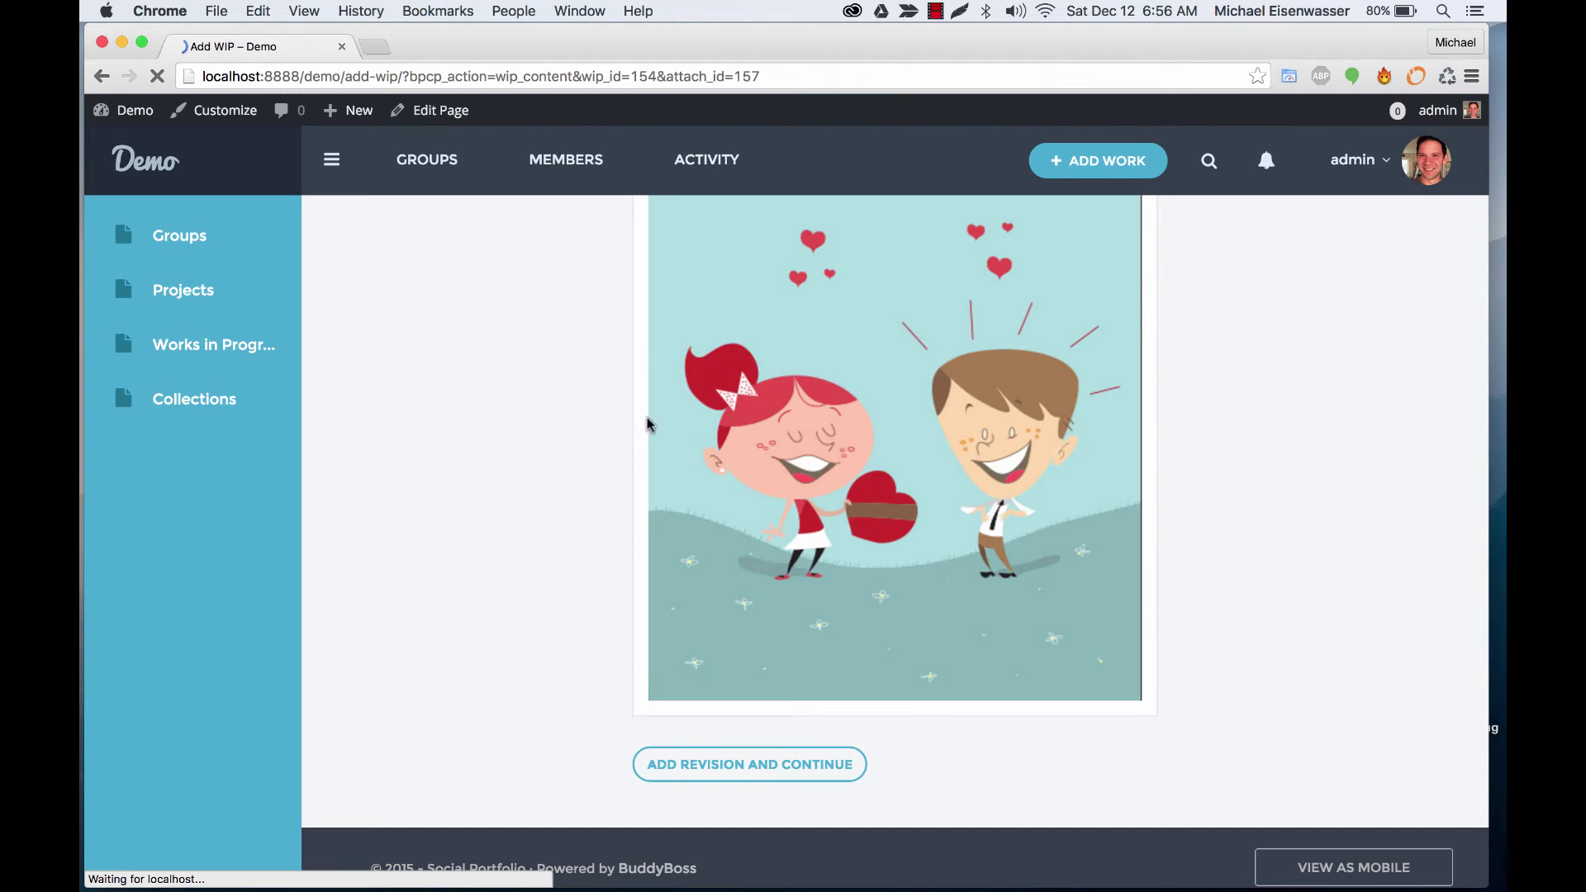
left_click(690, 566)
type("Done!")
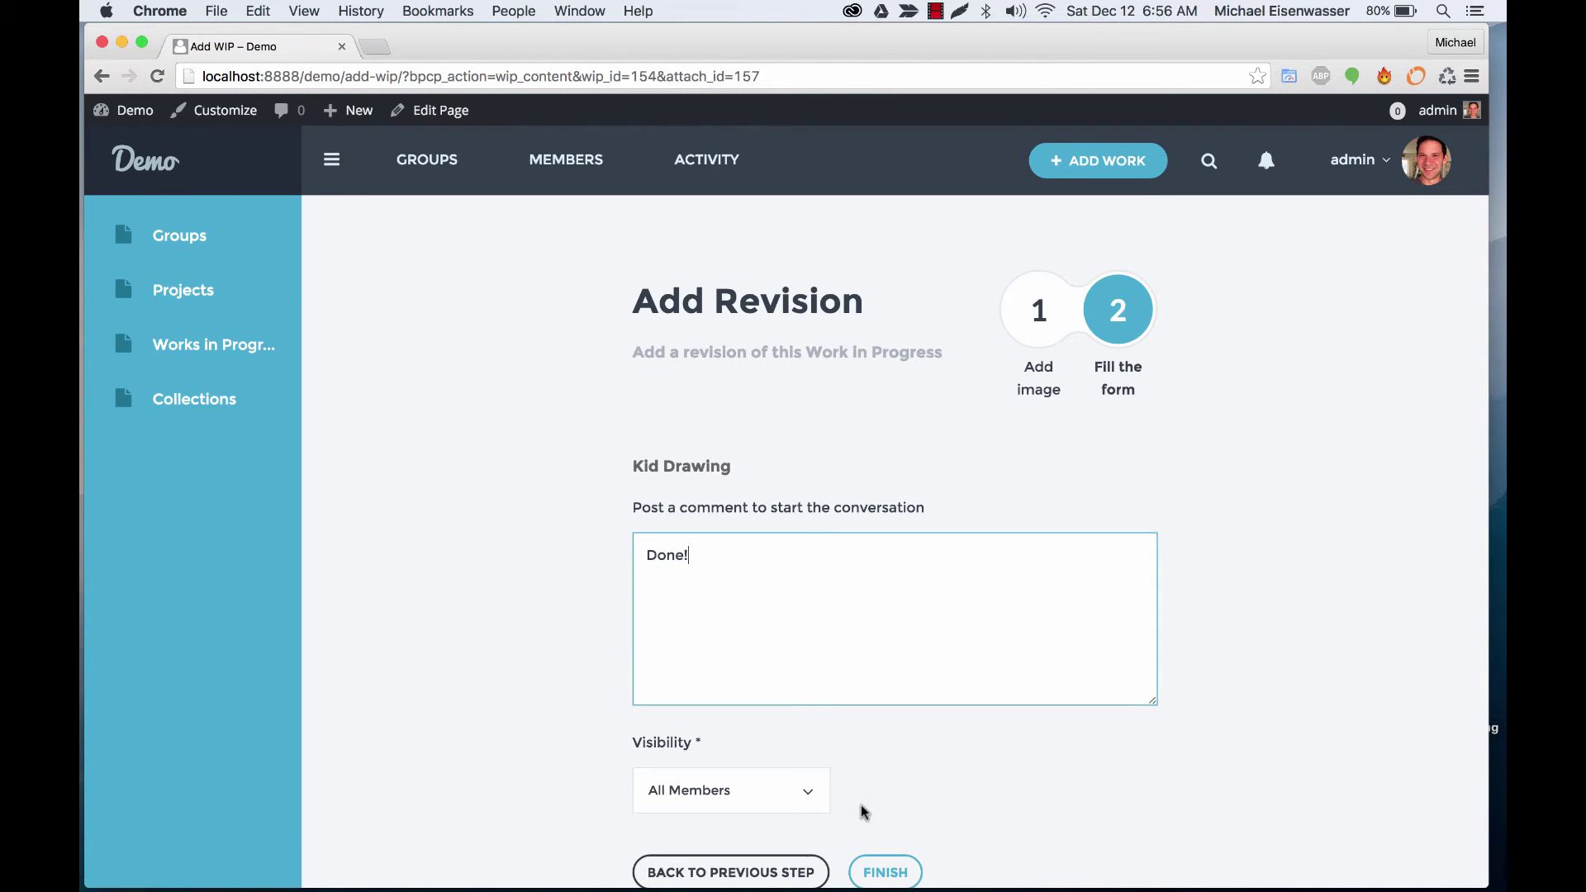
scroll(864, 812, "down", 2)
left_click(898, 780)
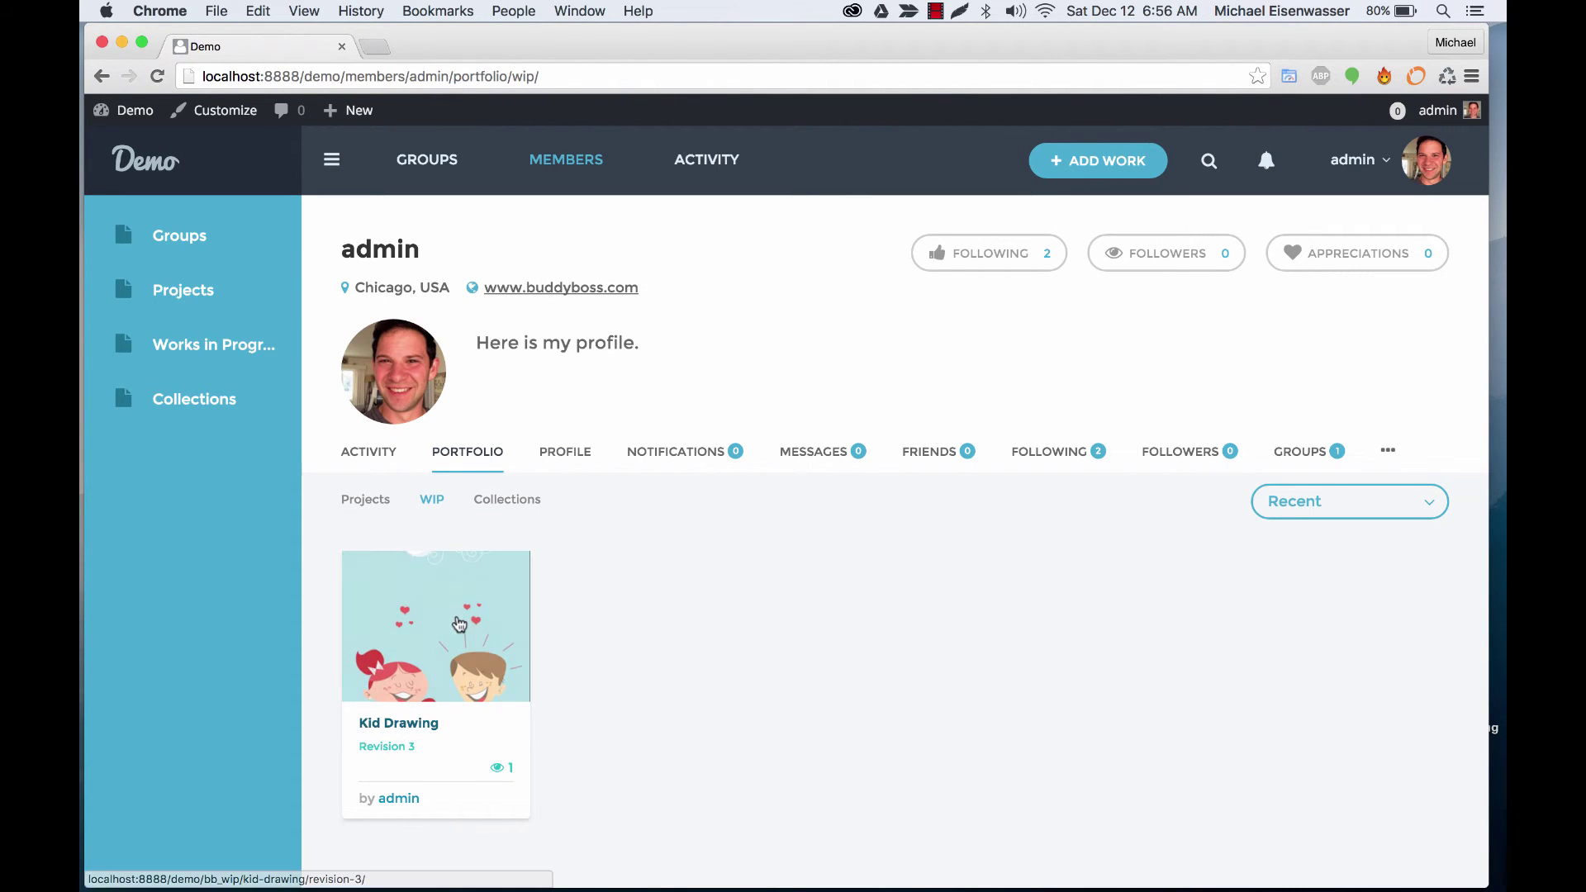
Open the Kid Drawing page and scroll to the discussion with three revisions and 'Done!'.
left_click(460, 629)
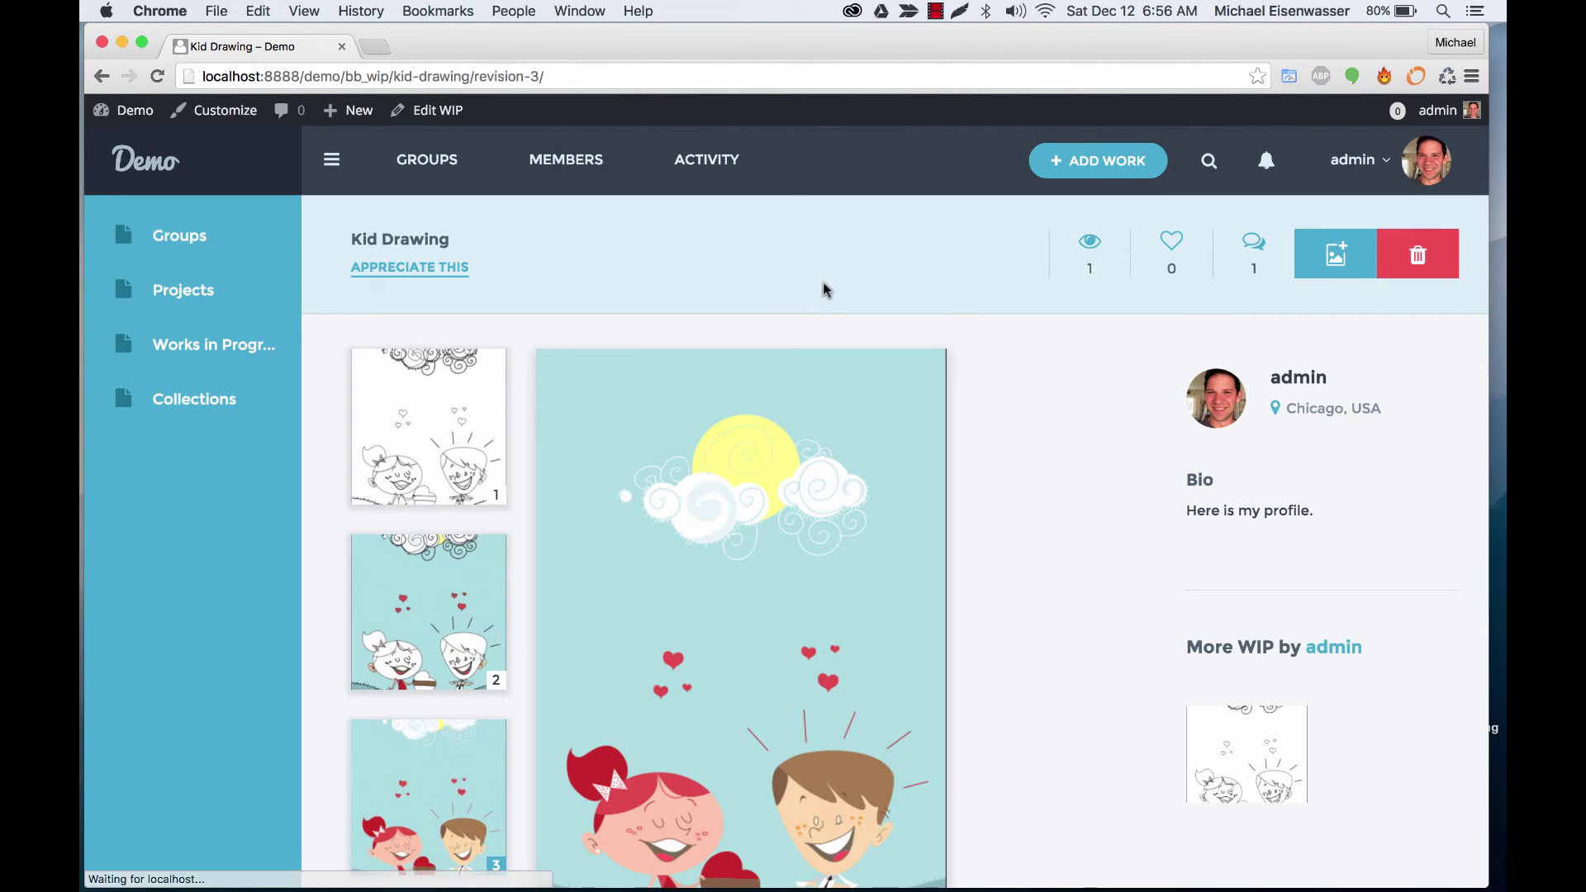
scroll(1057, 661, "down", 2)
scroll(609, 471, "up", 2)
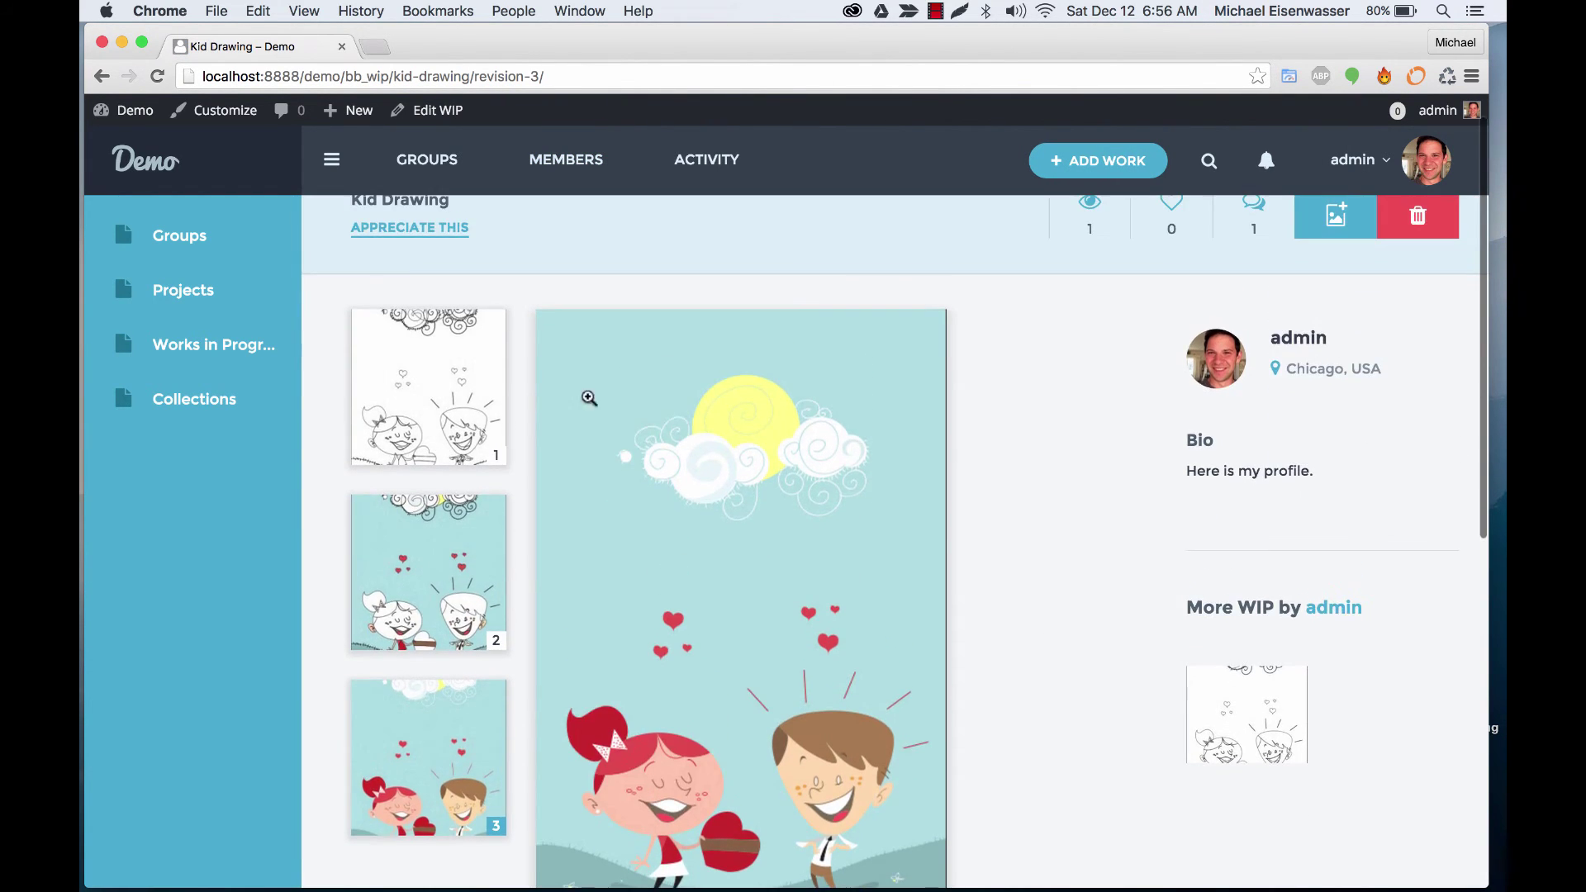
scroll(432, 705, "down", 5)
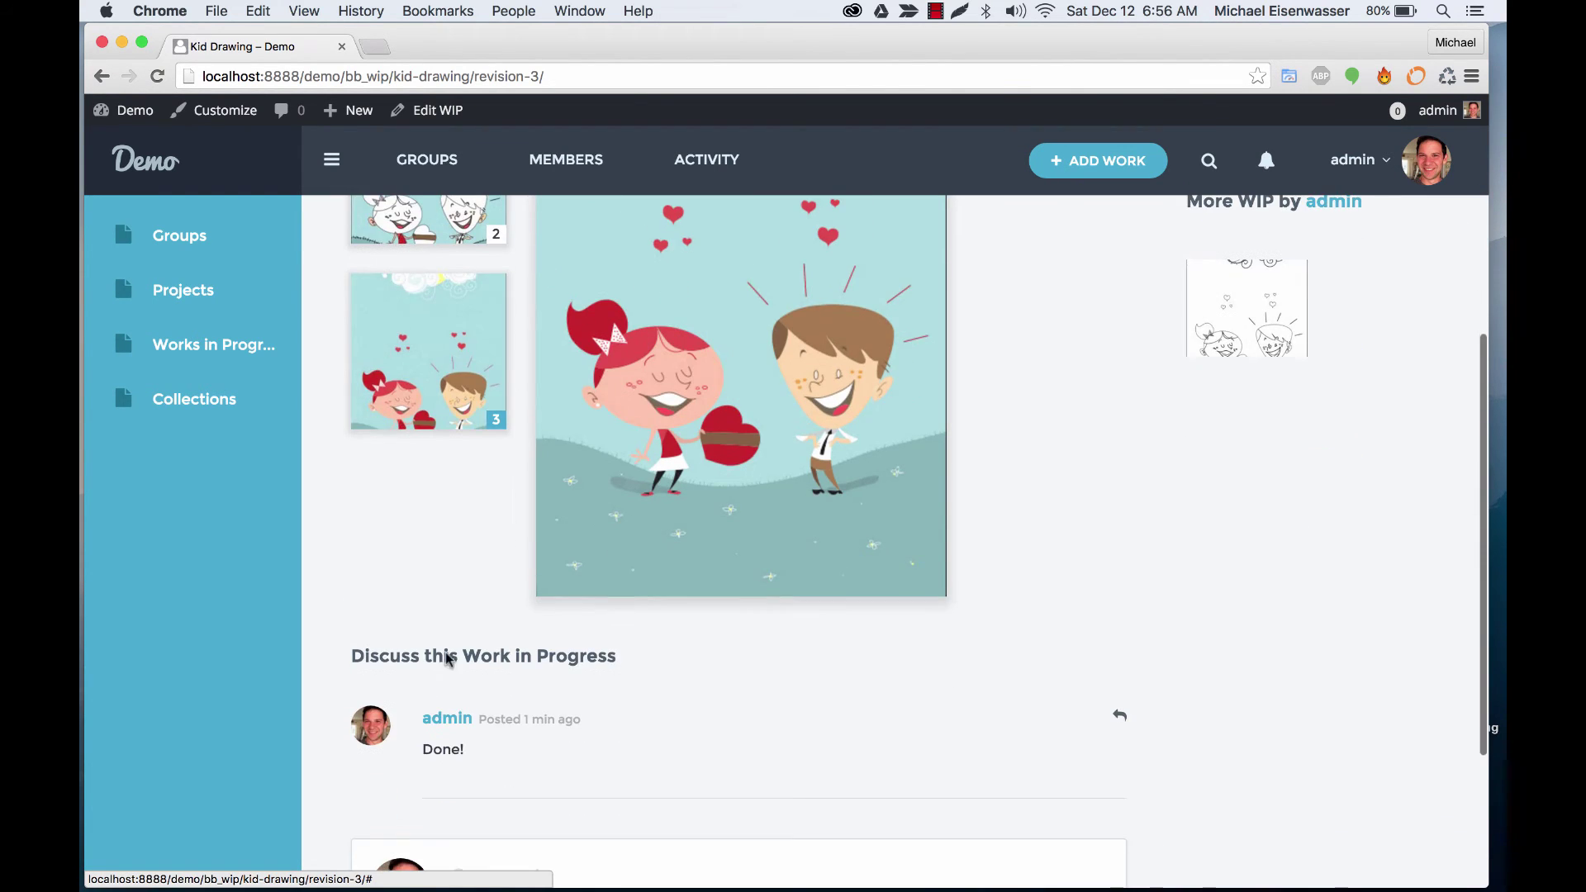
scroll(460, 511, "down", 1)
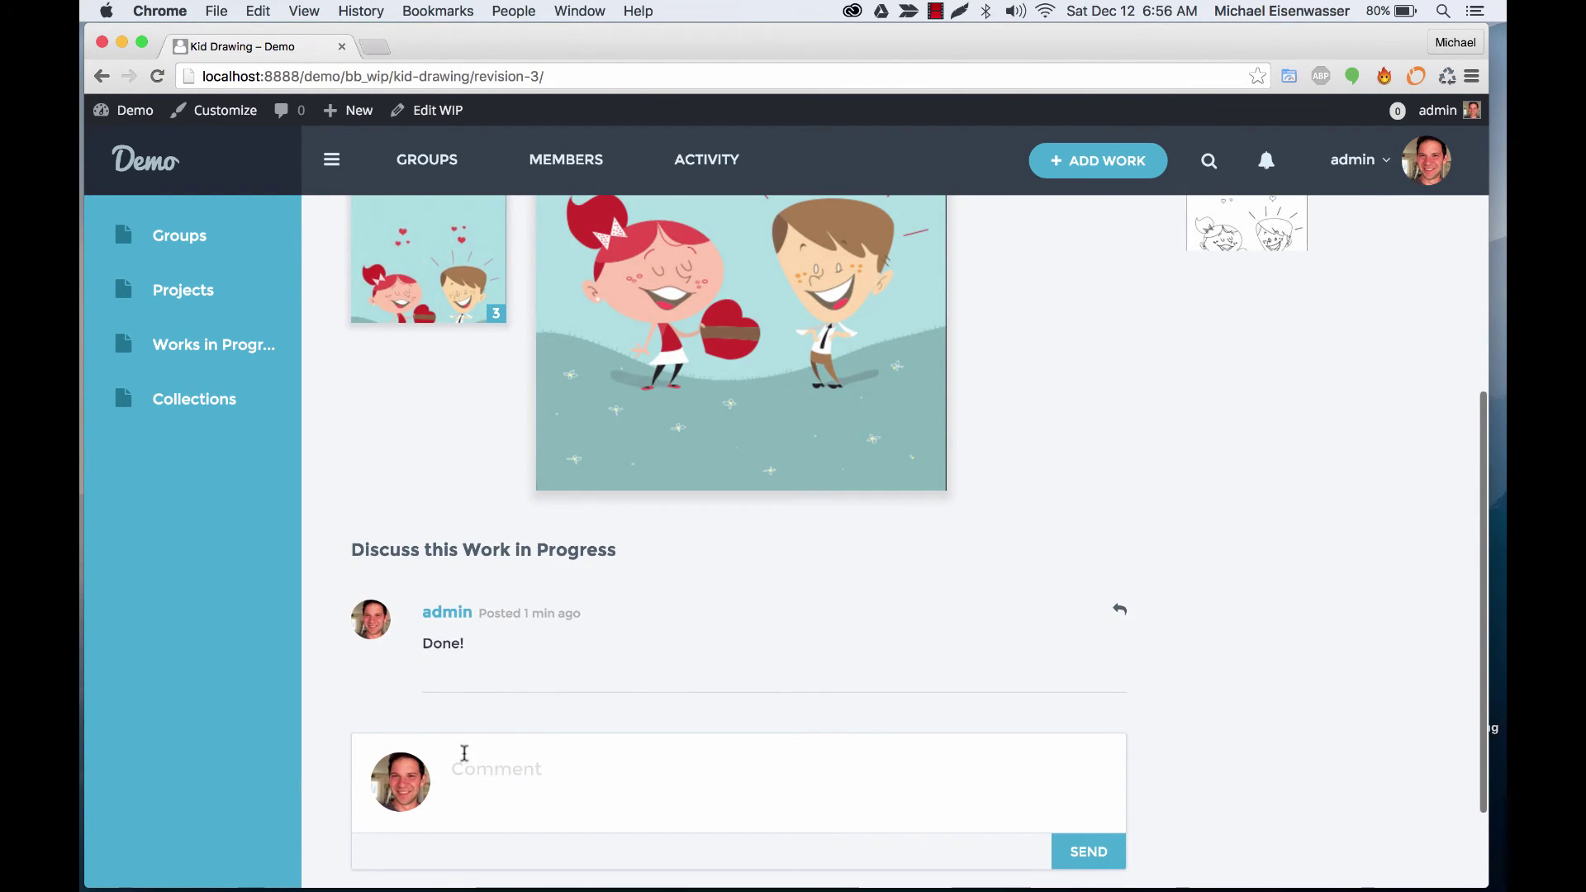
scroll(810, 711, "up", 1)
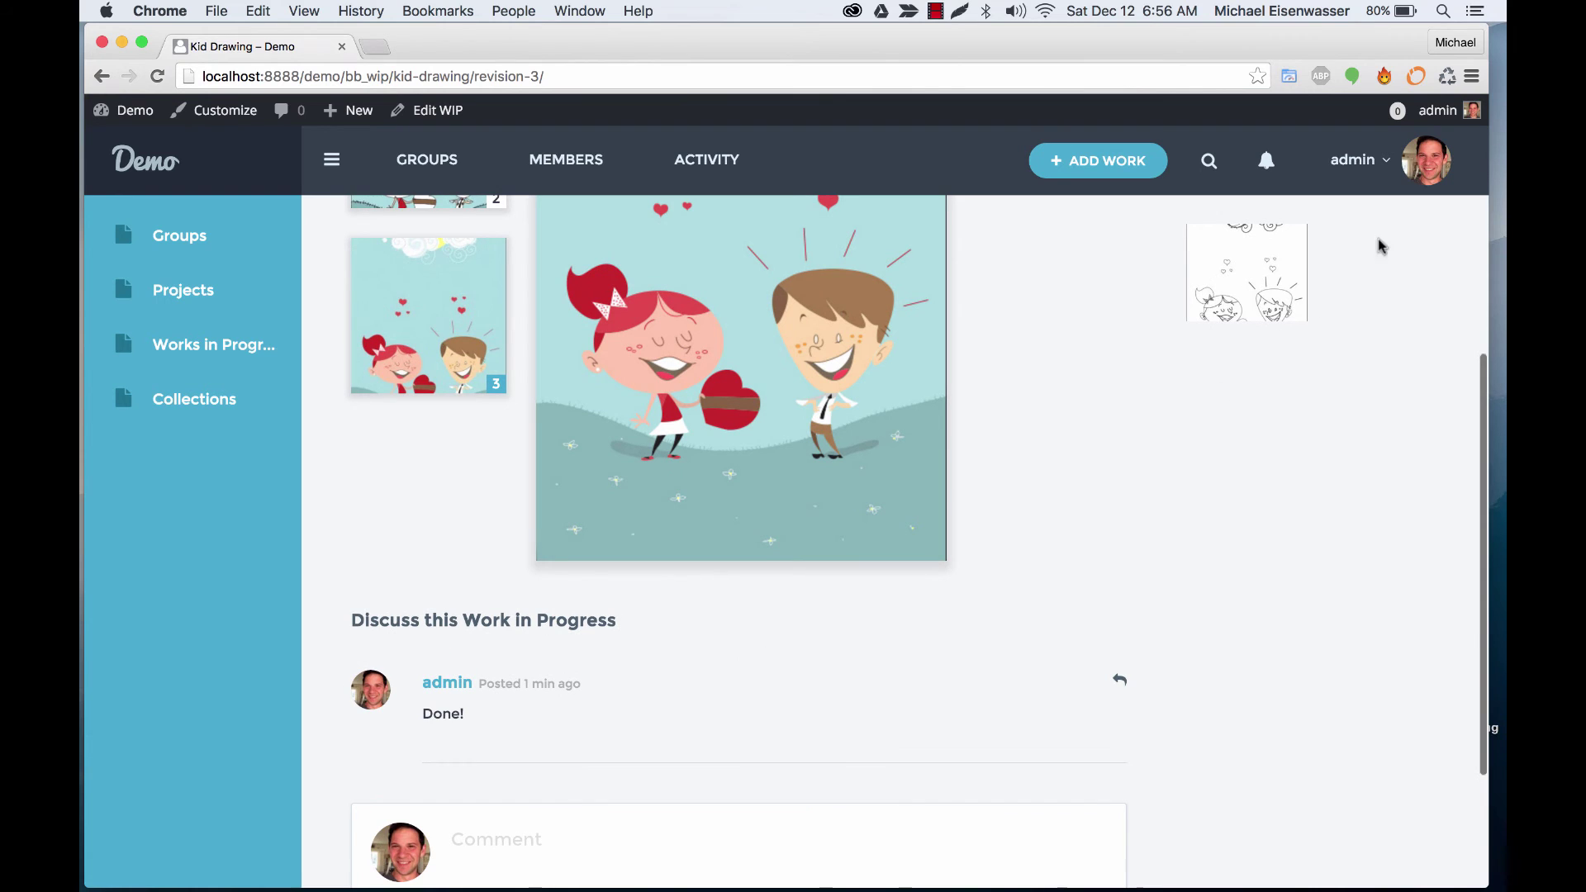
Open the admin's Activity > Personal stream and scroll through the Kid Drawing revision uploads.
mouse_move(1405, 201)
mouse_move(1364, 363)
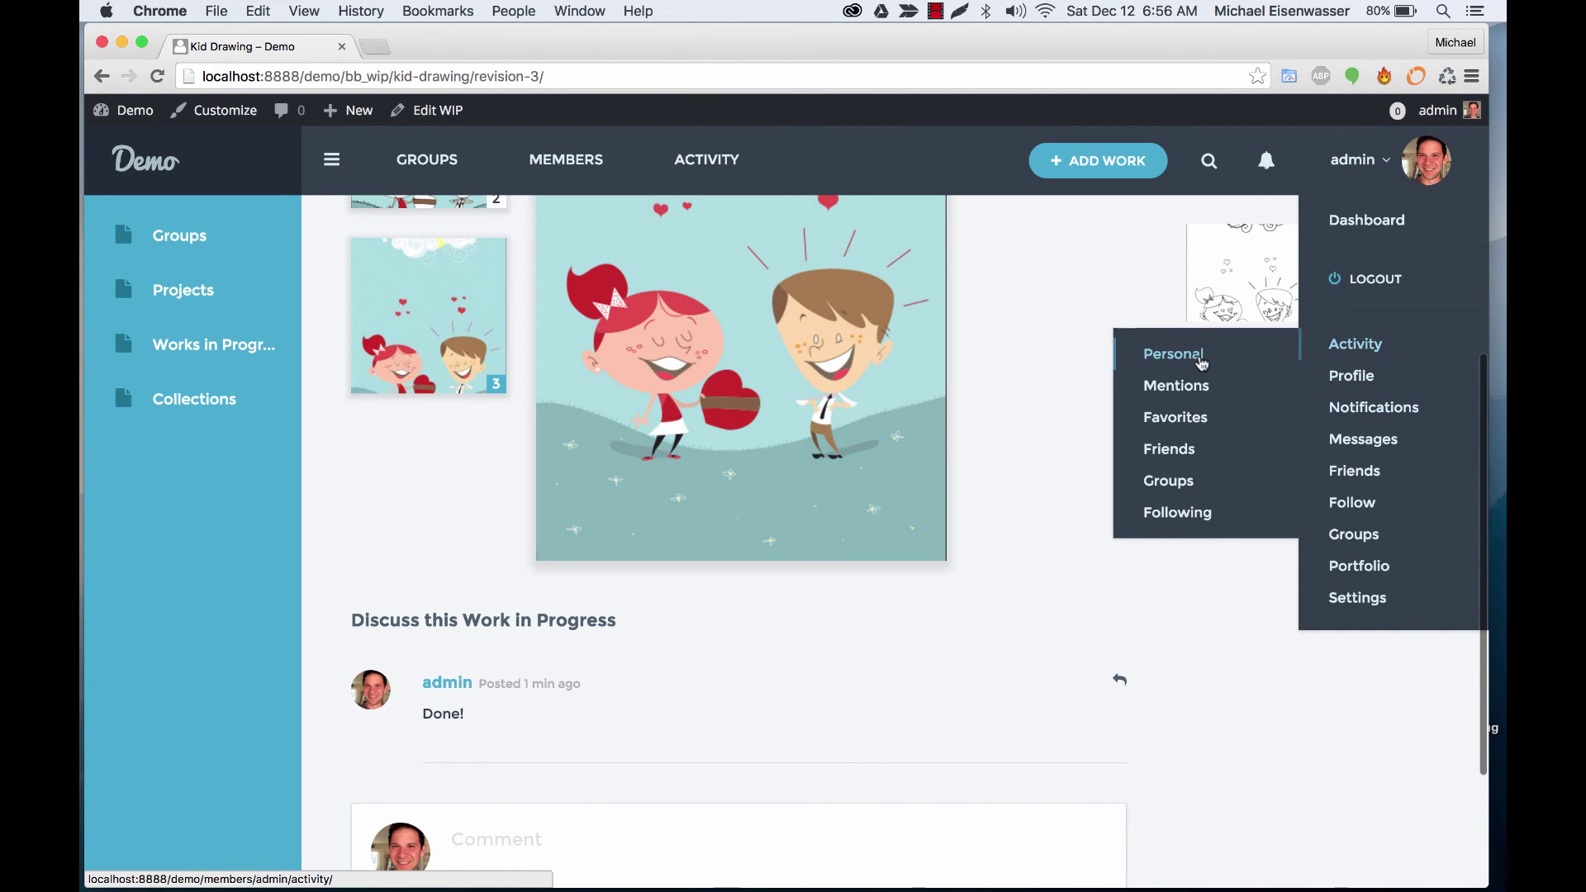
left_click(1196, 362)
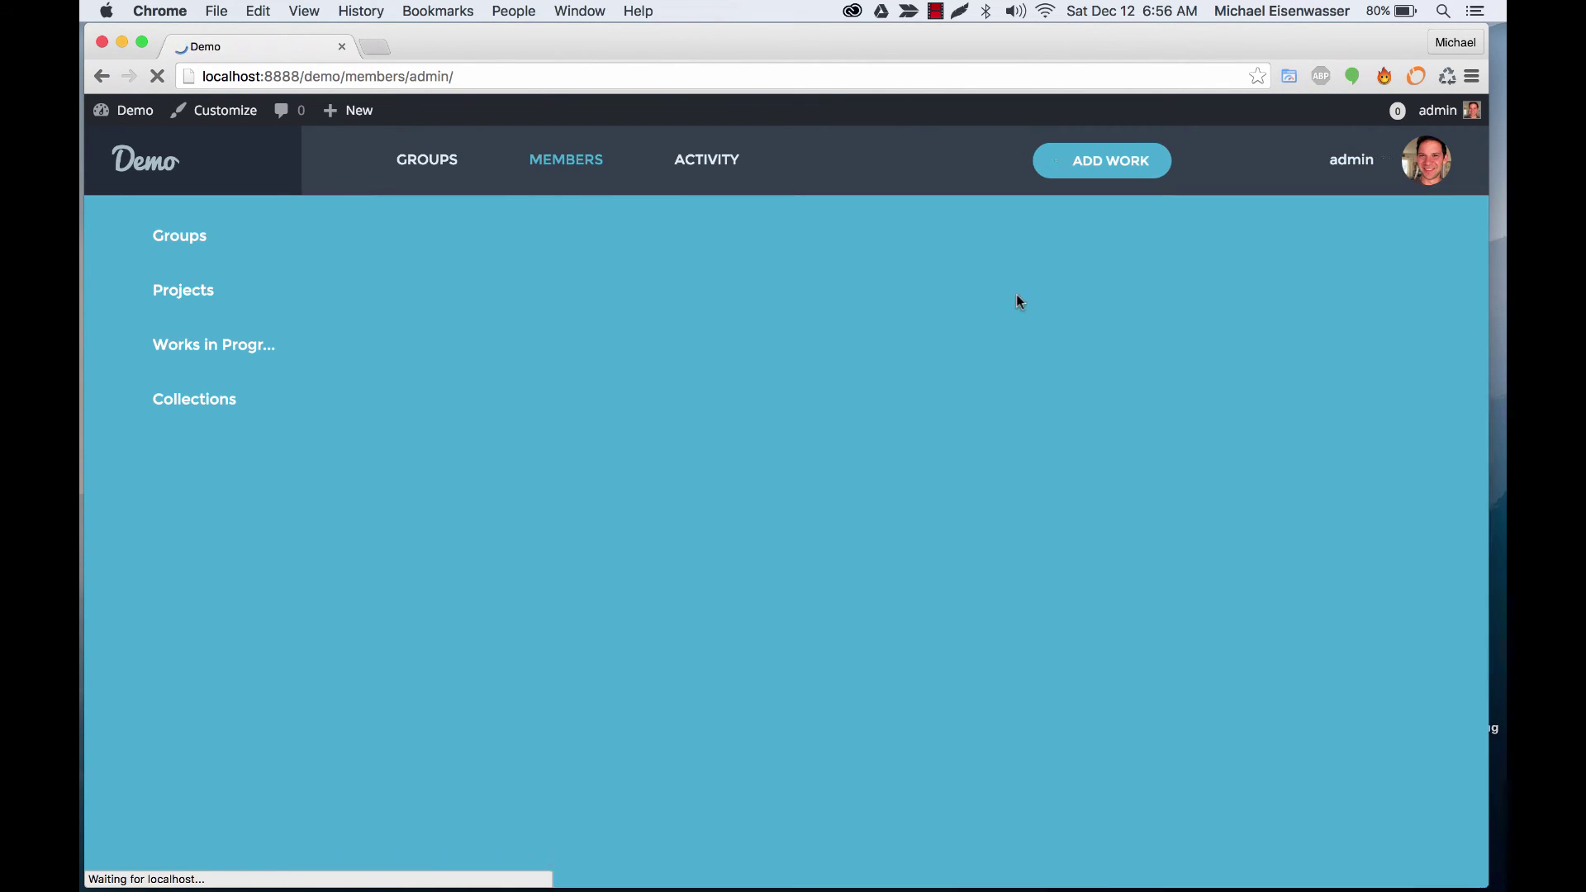
scroll(1069, 414, "down", 10)
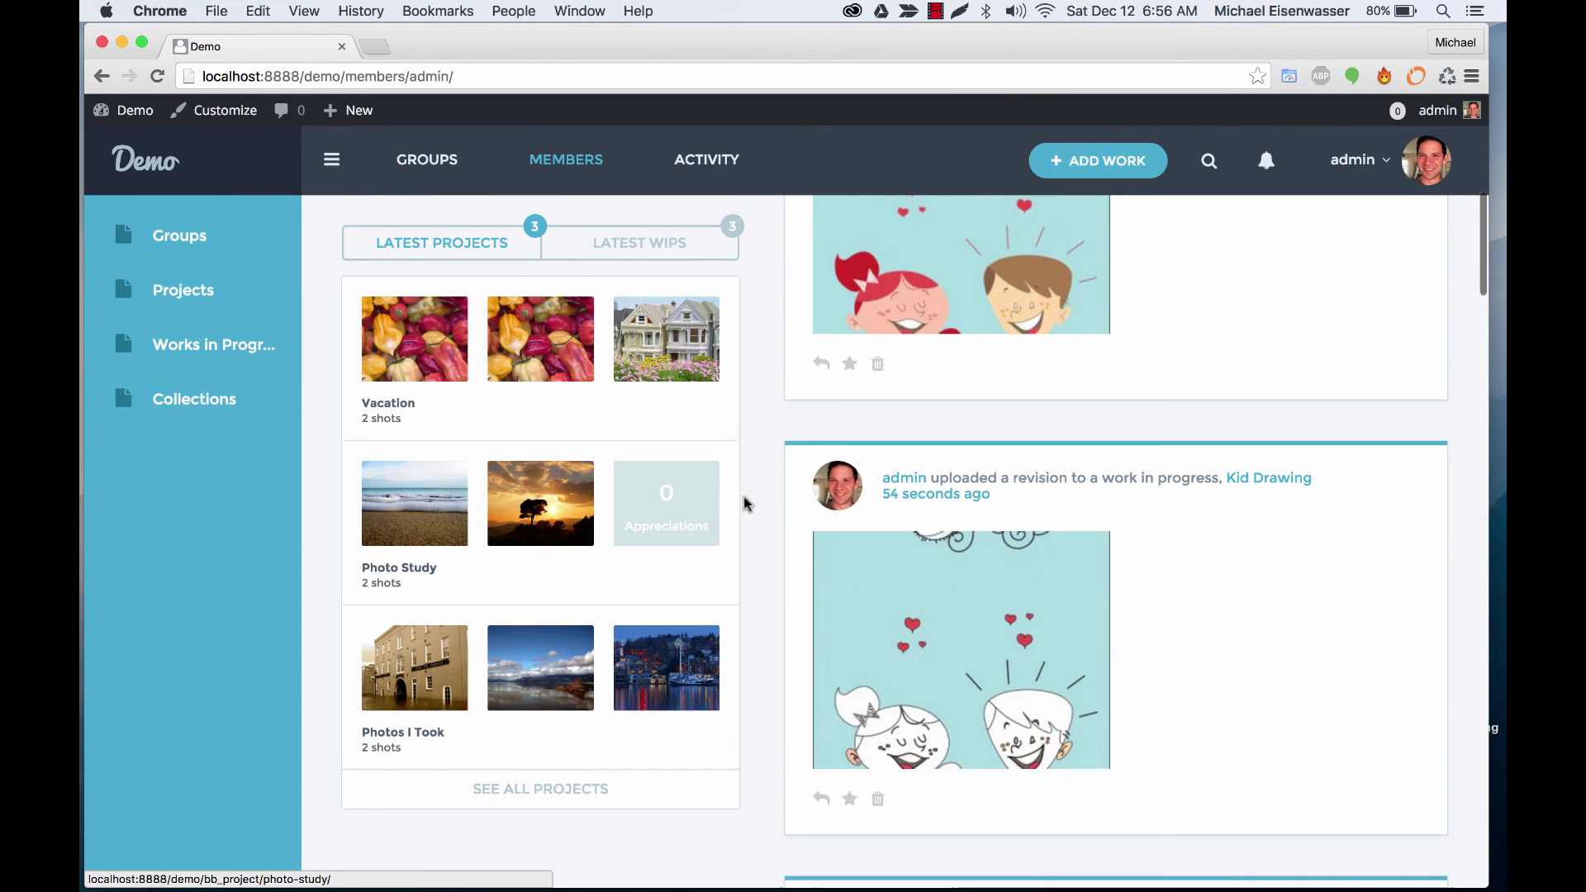
scroll(753, 537, "down", 5)
scroll(753, 537, "up", 3)
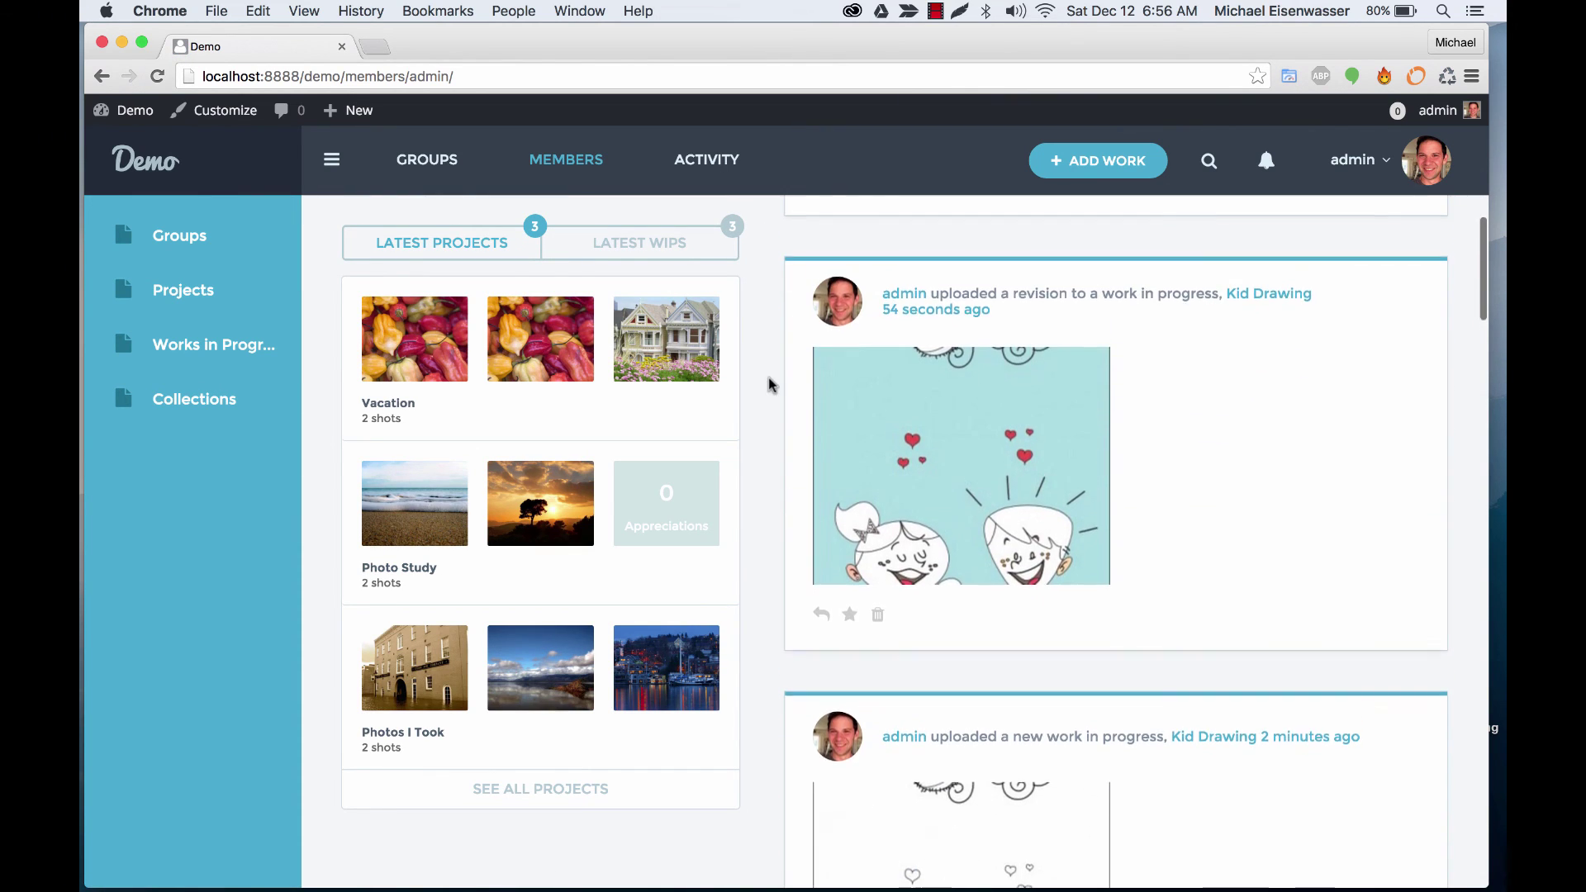
scroll(771, 385, "up", 3)
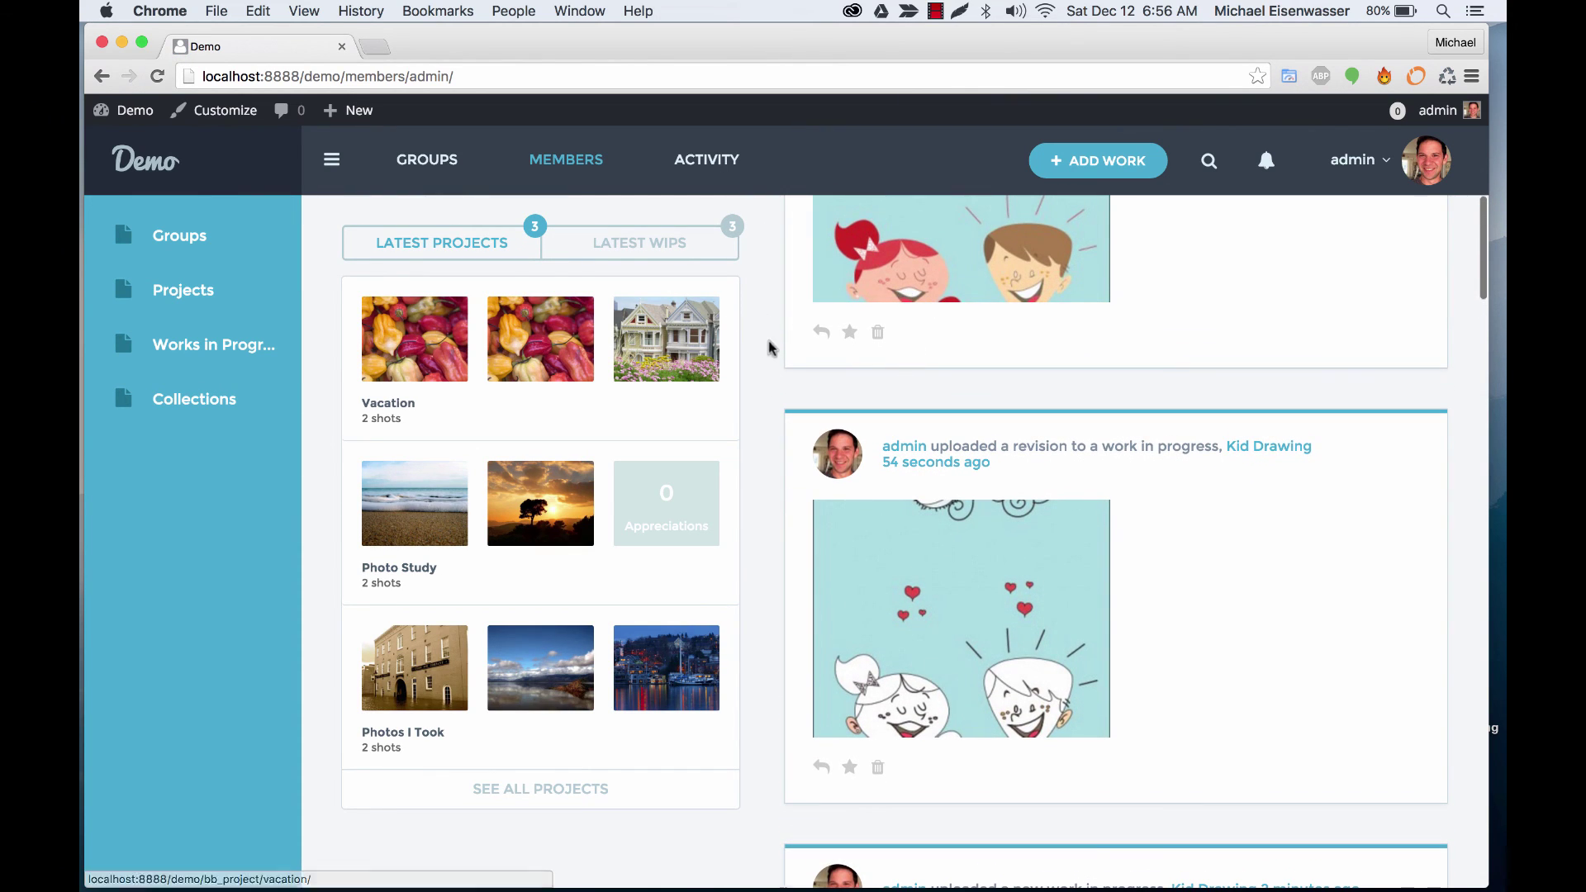
scroll(768, 351, "up", 5)
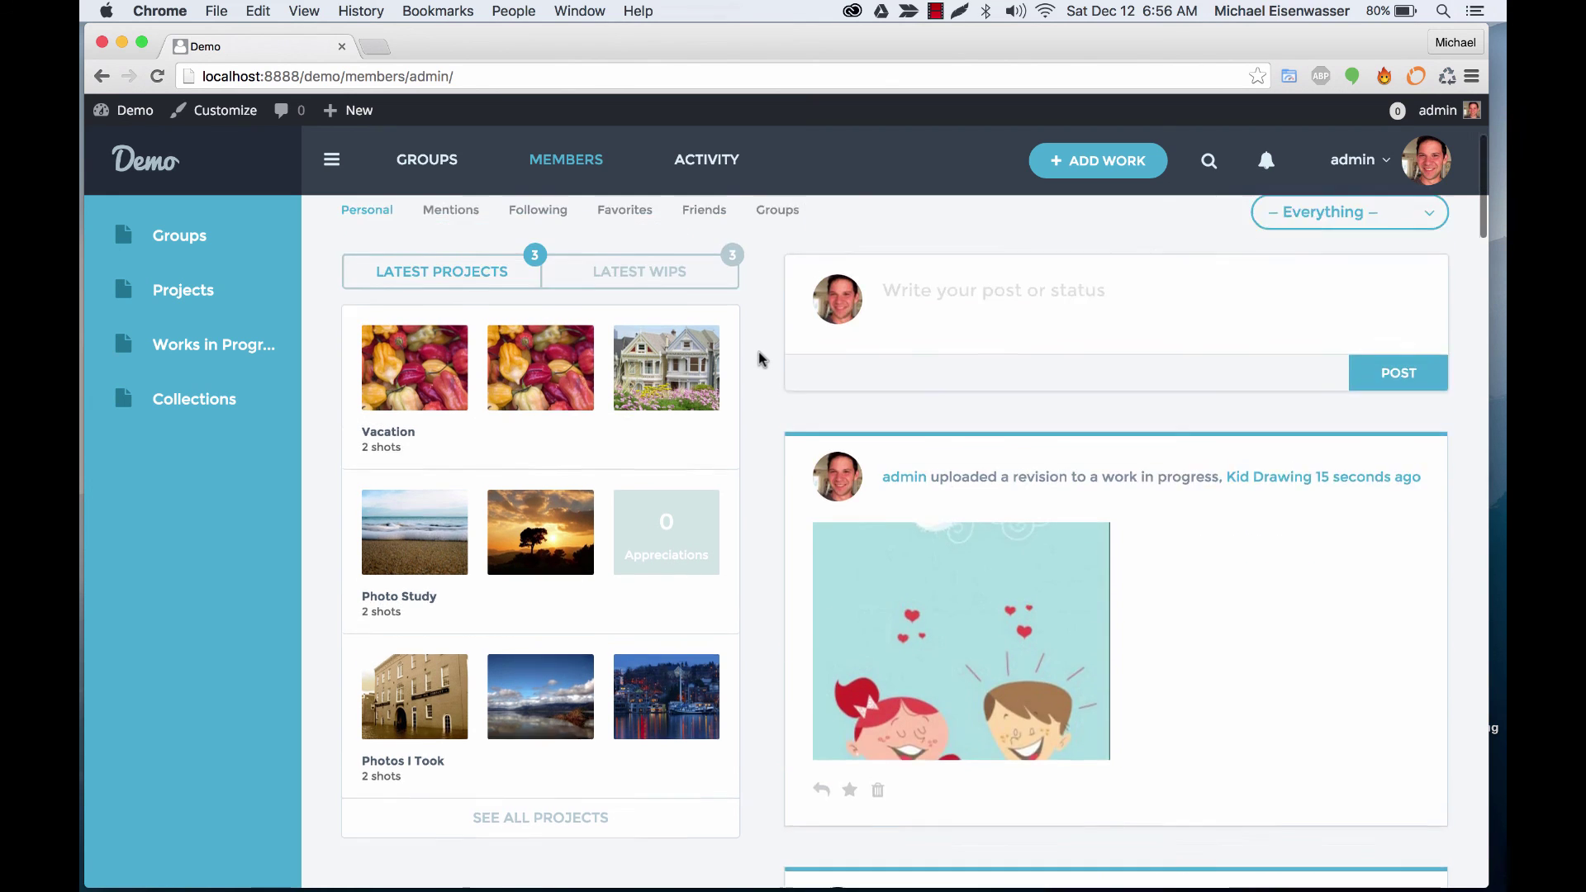
scroll(761, 357, "up", 3)
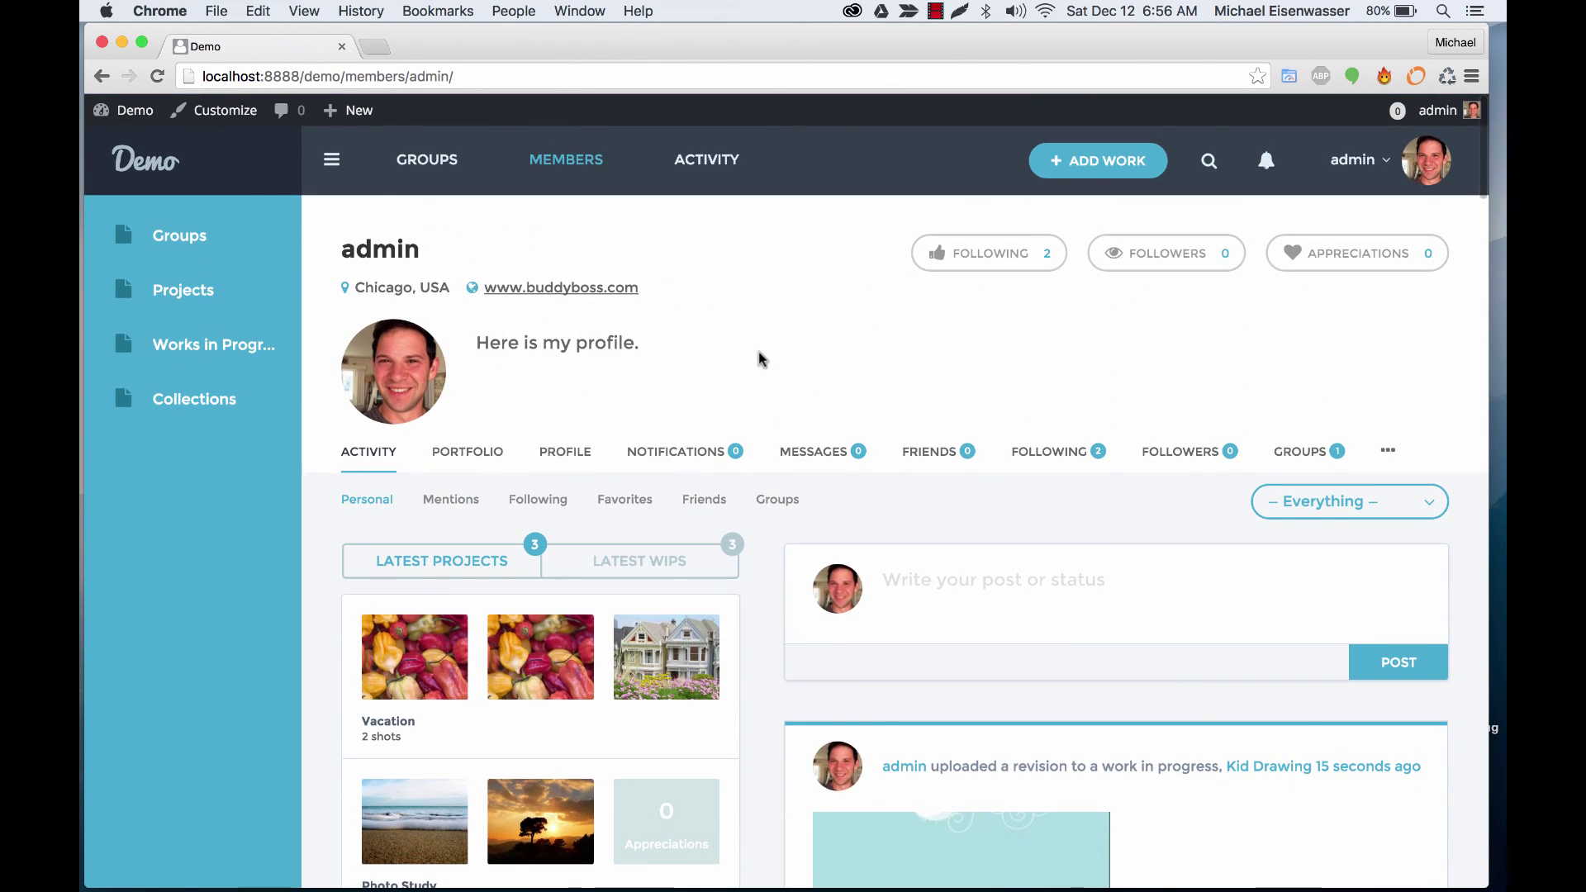